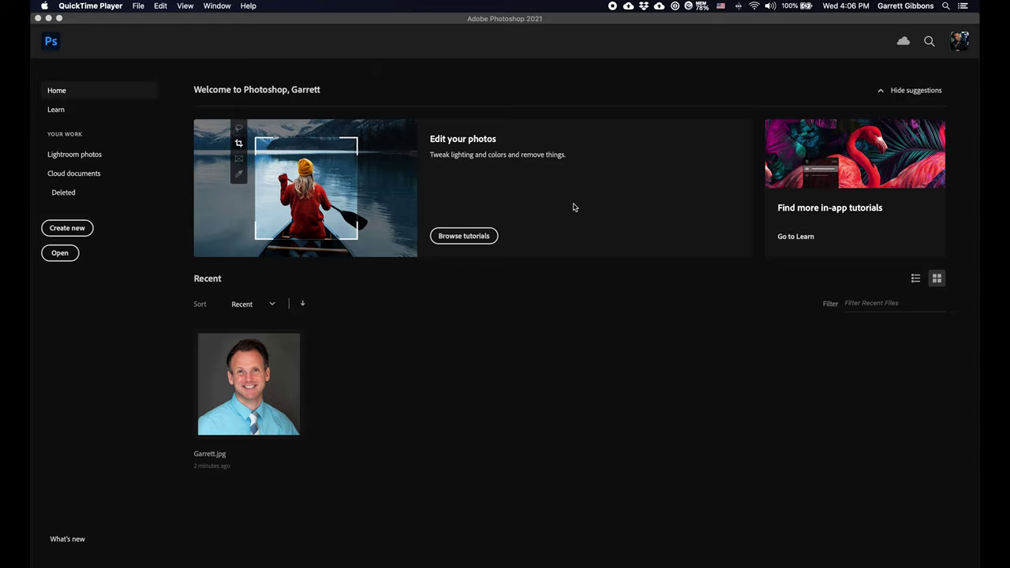
Open Garrett.jpg and launch Neural Filters, ending on the featured filters list.
{"action": "left_click", "coordinate": [245, 417]}
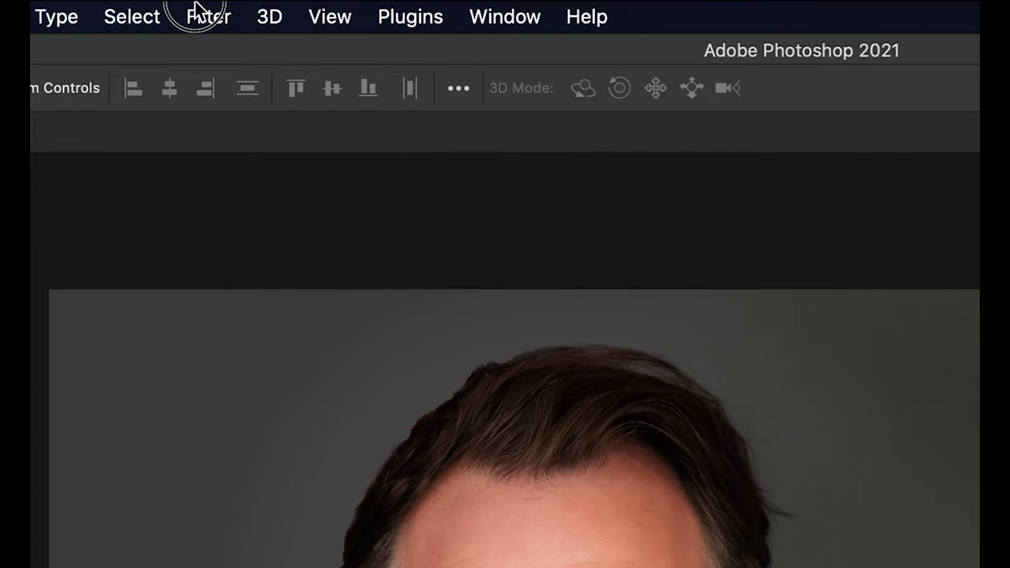
{"action": "left_click", "coordinate": [199, 13]}
{"action": "left_click", "coordinate": [256, 134]}
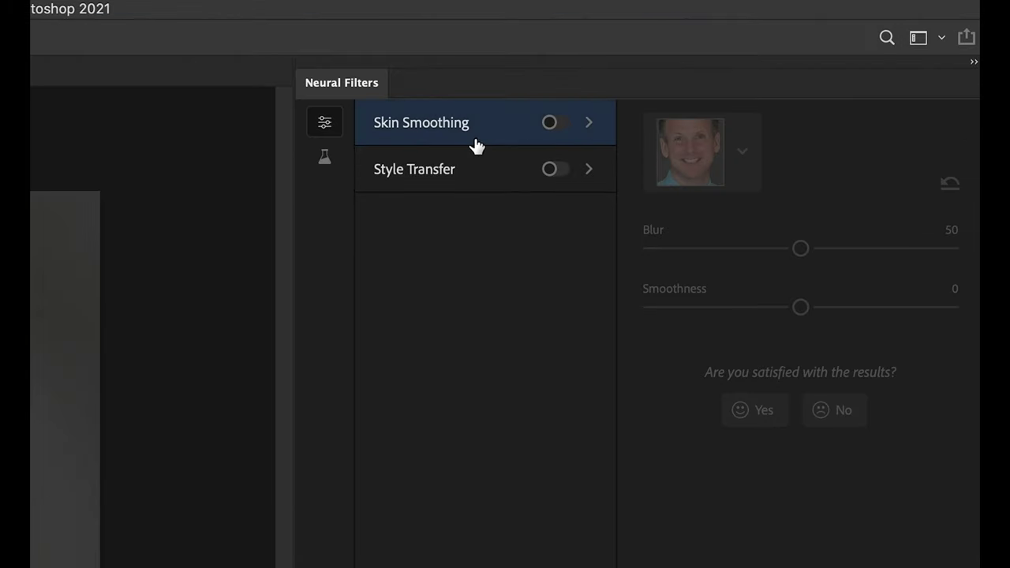
{"action": "left_click", "coordinate": [324, 157]}
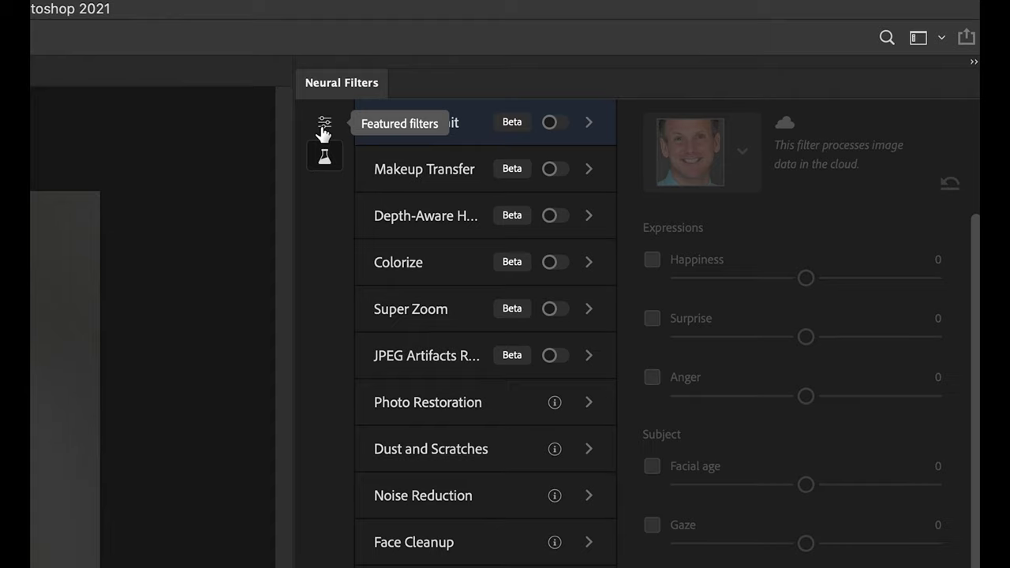
{"action": "left_click", "coordinate": [324, 126]}
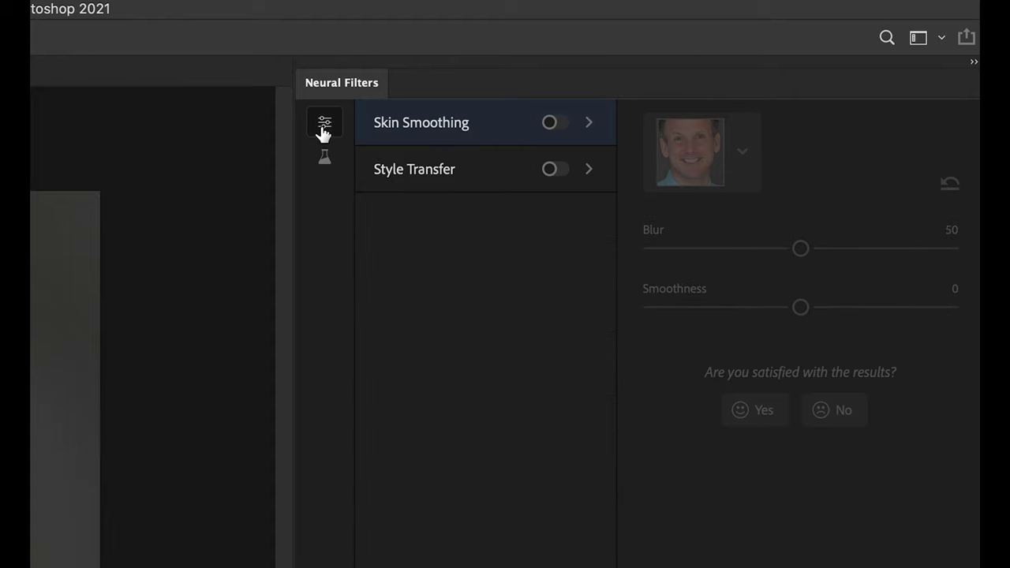
{"action": "left_click", "coordinate": [552, 124]}
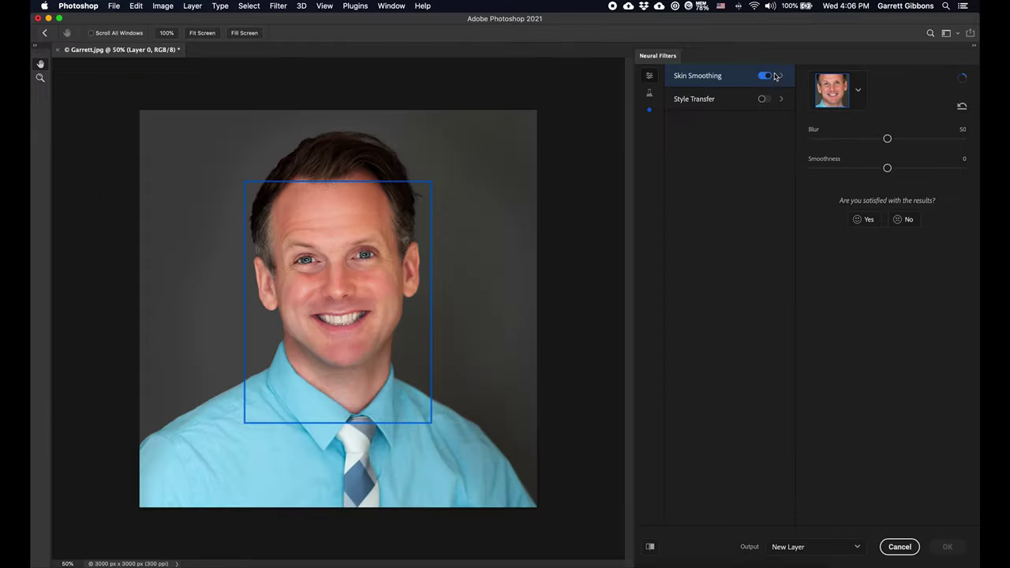
{"action": "left_click", "coordinate": [920, 138]}
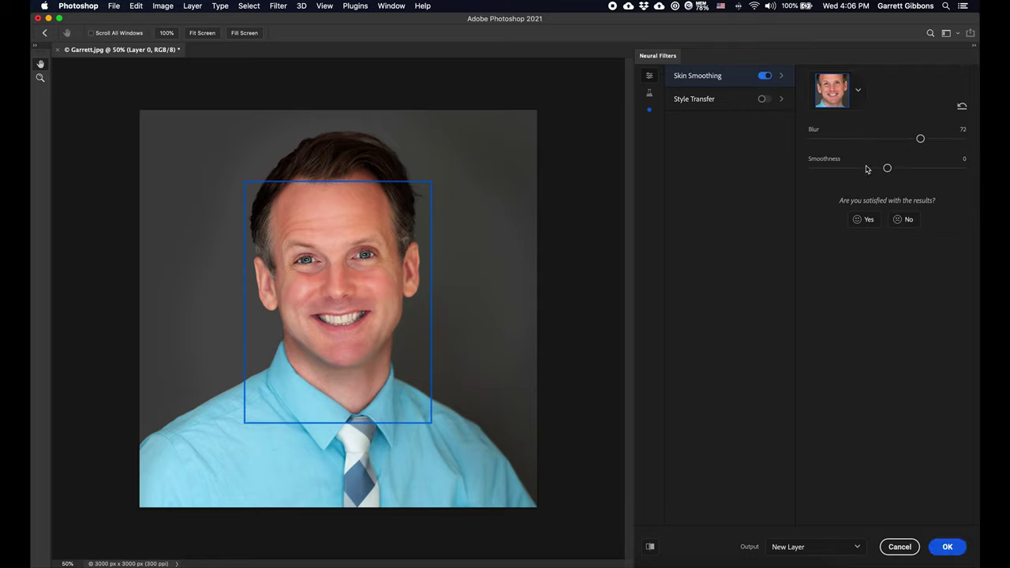
{"action": "left_click", "coordinate": [951, 139]}
{"action": "left_click", "coordinate": [841, 140]}
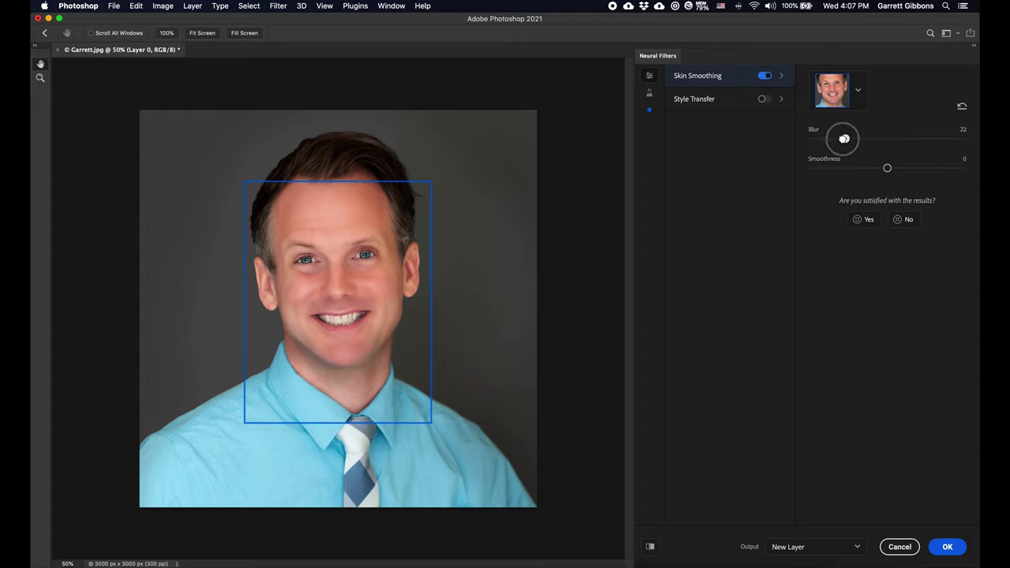
{"action": "left_click_drag", "start_coordinate": [839, 139], "coordinate": [812, 139]}
{"action": "left_click", "coordinate": [810, 168]}
{"action": "left_click", "coordinate": [936, 168]}
{"action": "left_click", "coordinate": [955, 139]}
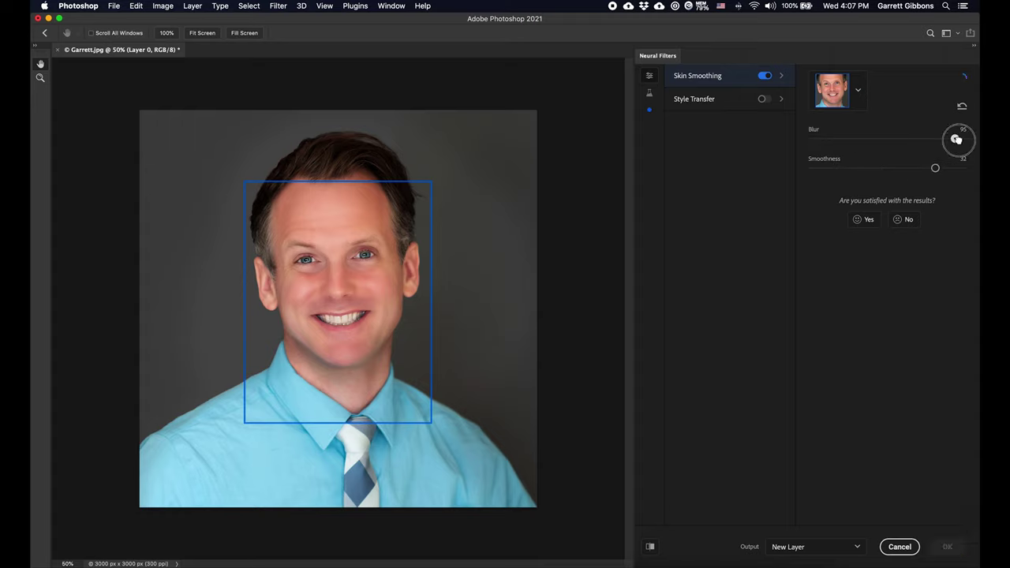
{"action": "left_click", "coordinate": [847, 168]}
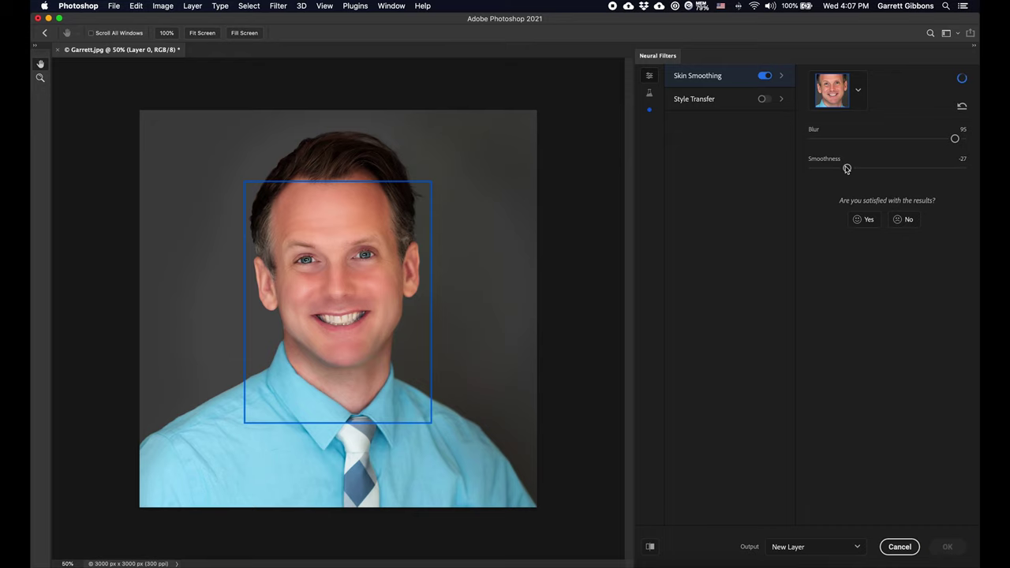
{"action": "left_click", "coordinate": [765, 75]}
Preview three Style Transfer styles on the portrait, switch it off, and list beta filters.
{"action": "left_click", "coordinate": [719, 101]}
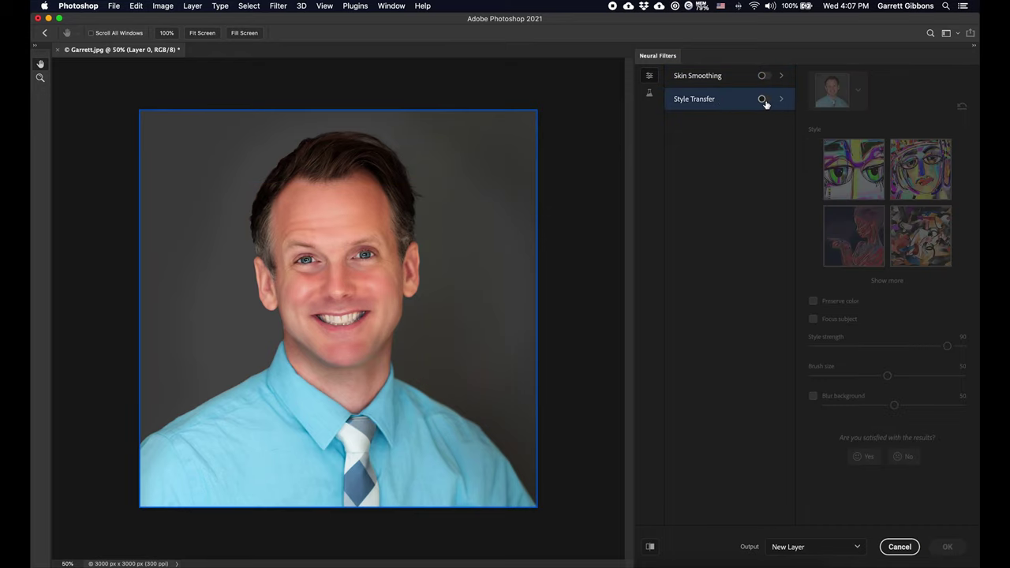
{"action": "left_click", "coordinate": [765, 99]}
{"action": "left_click", "coordinate": [907, 175]}
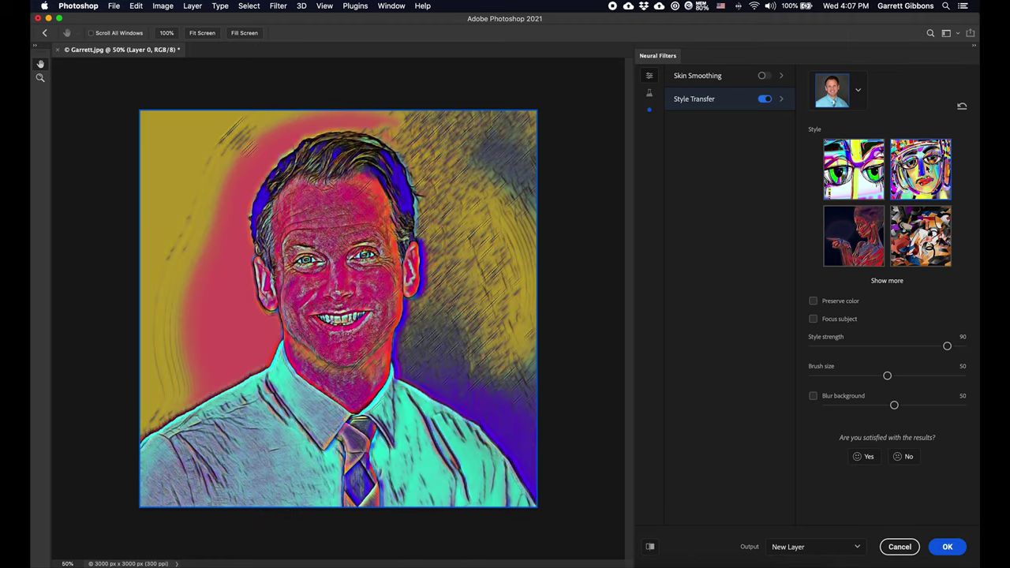
{"action": "left_click", "coordinate": [904, 256]}
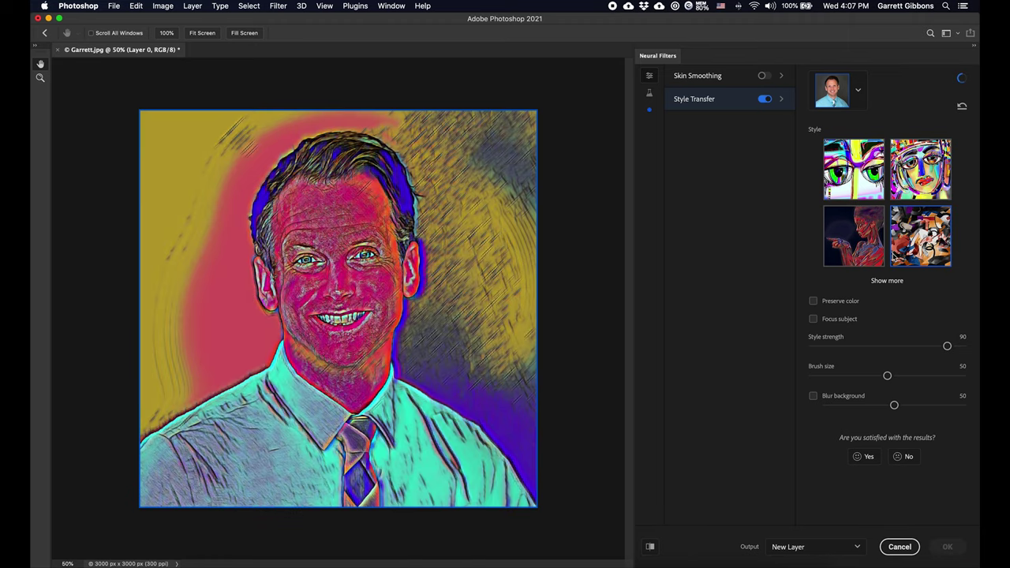
{"action": "left_click", "coordinate": [873, 250]}
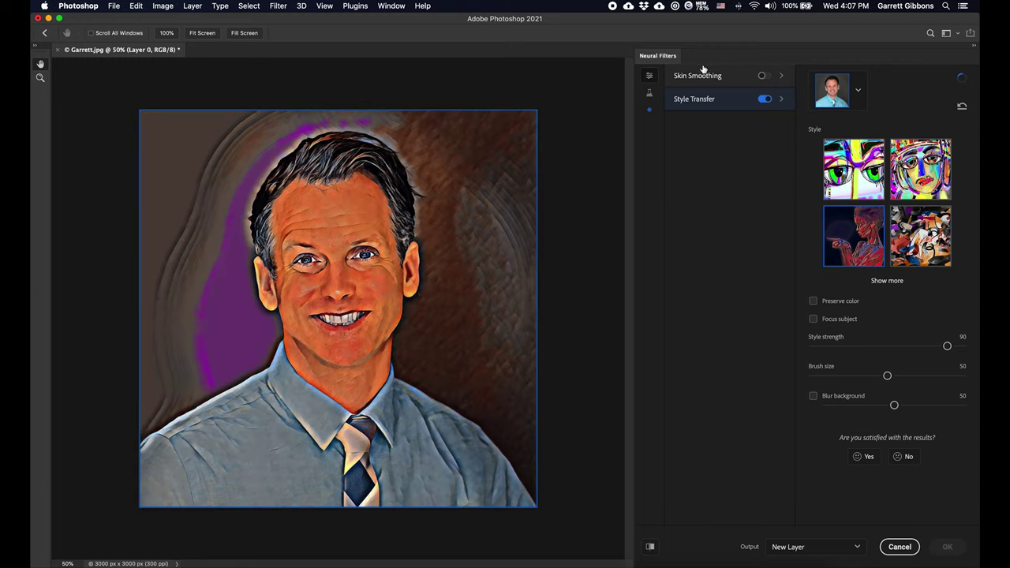
{"action": "left_click", "coordinate": [765, 100]}
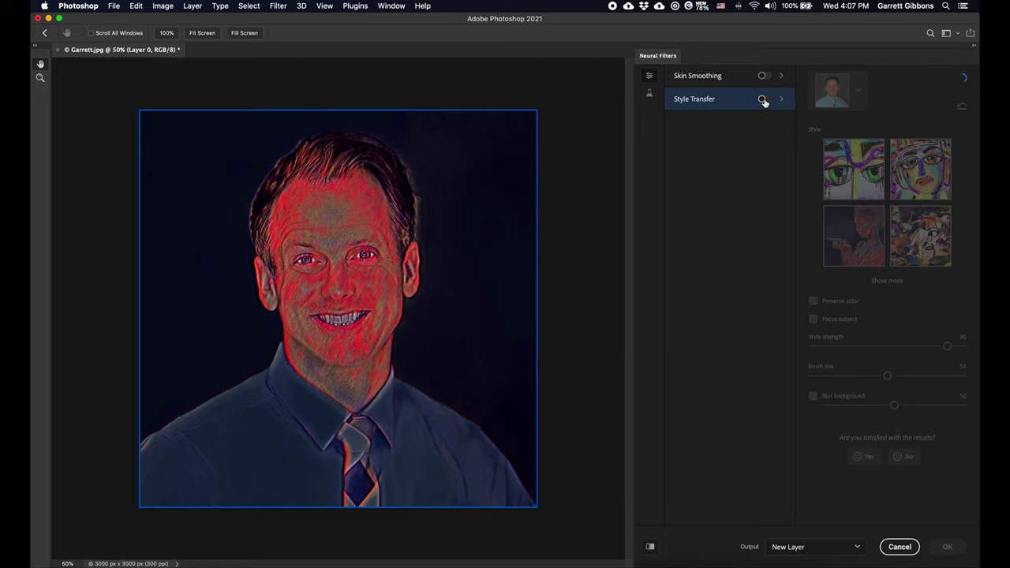
{"action": "left_click", "coordinate": [649, 94]}
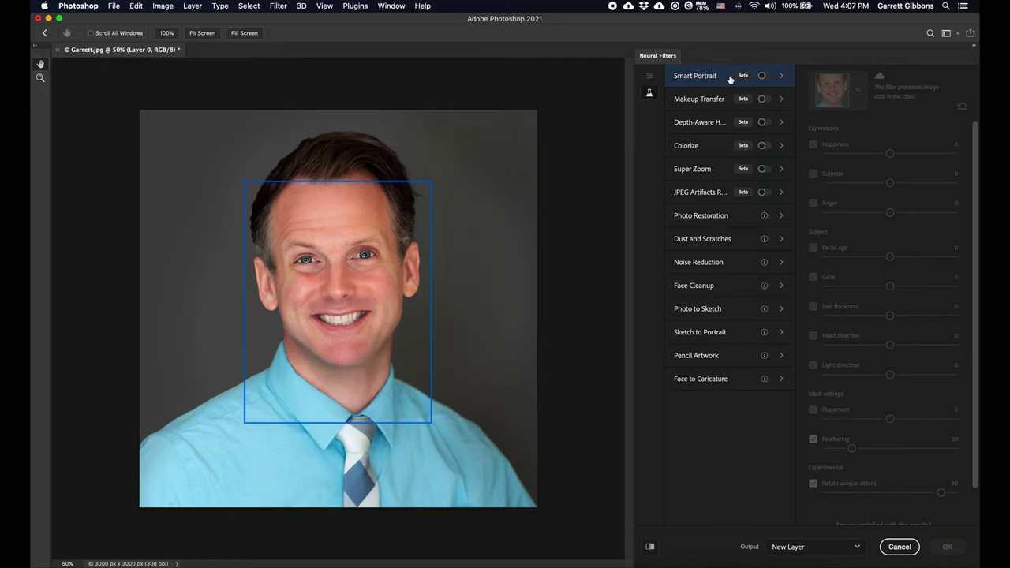
Turn on Smart Portrait and try Happiness at 50 and -50, then disable it.
{"action": "left_click", "coordinate": [764, 76]}
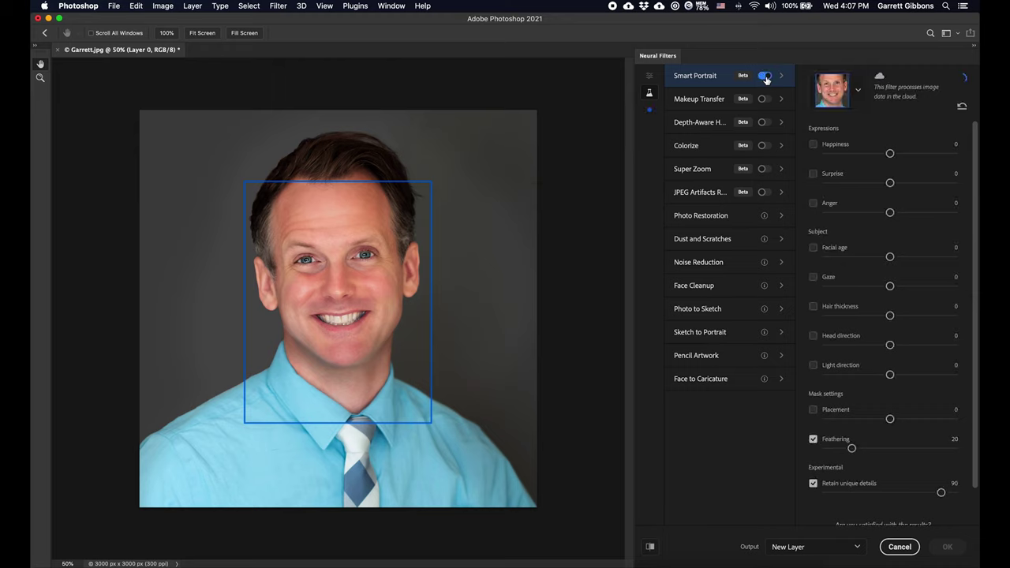
{"action": "left_click", "coordinate": [814, 146]}
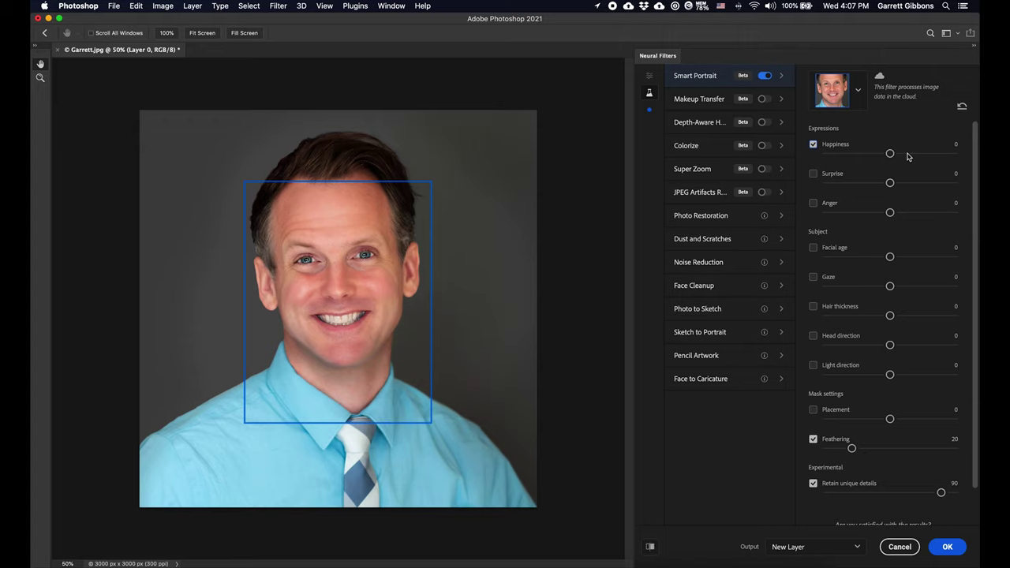
{"action": "left_click_drag", "start_coordinate": [912, 154], "coordinate": [977, 164]}
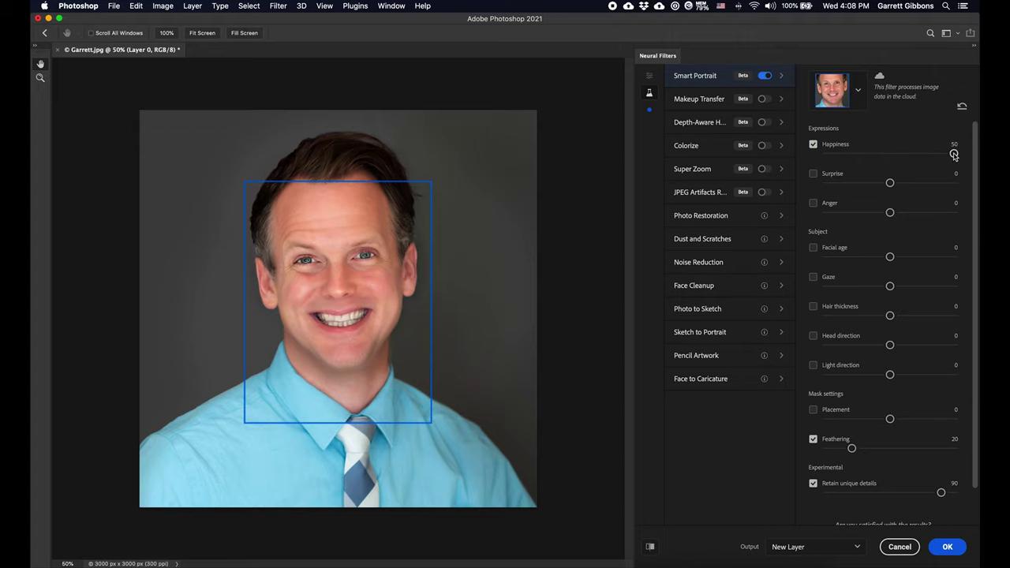
{"action": "left_click_drag", "start_coordinate": [954, 154], "coordinate": [826, 153]}
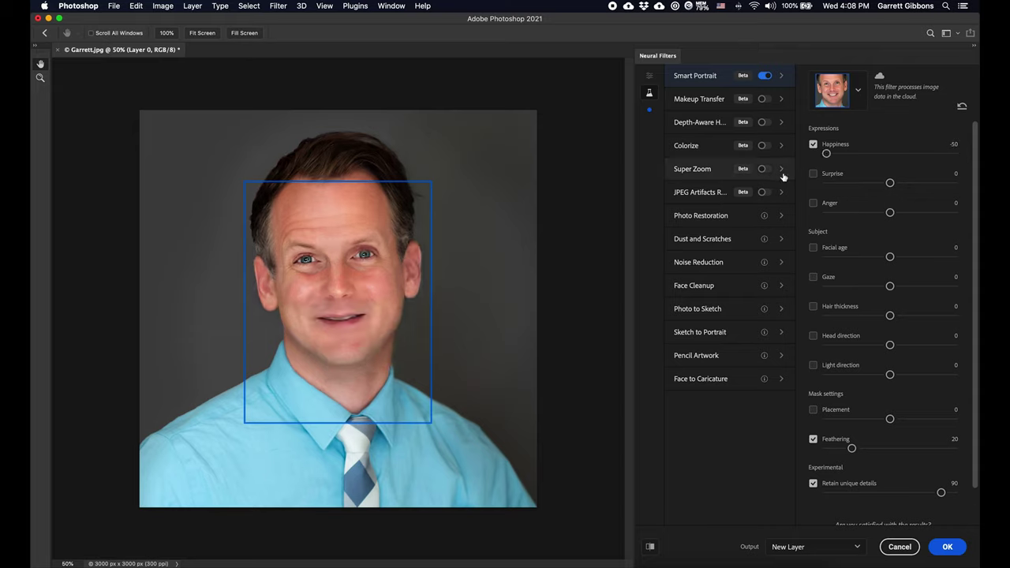
{"action": "left_click", "coordinate": [813, 145]}
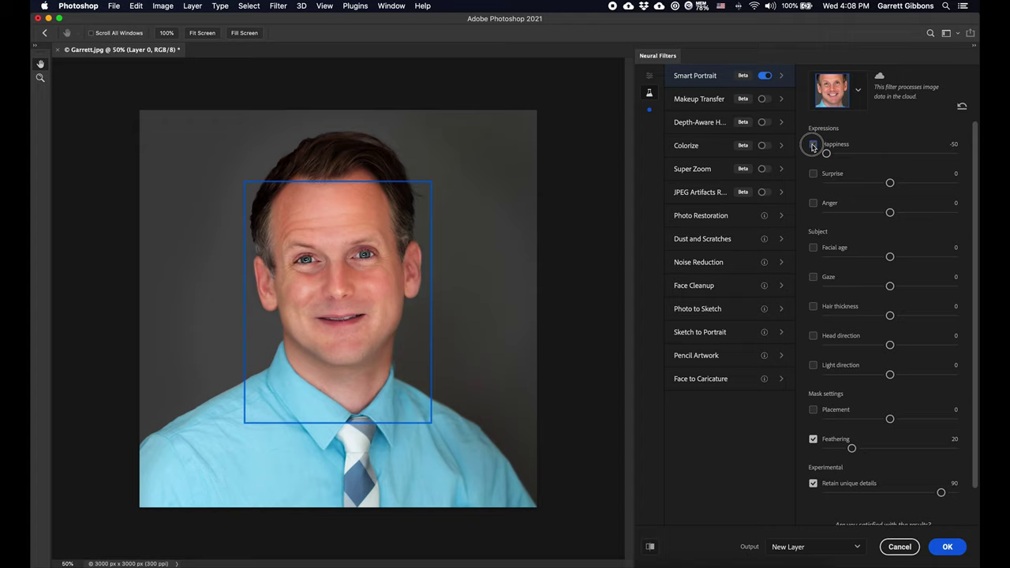
Try Surprise and Anger at 50 and -50 each, then disable both.
{"action": "left_click", "coordinate": [813, 174]}
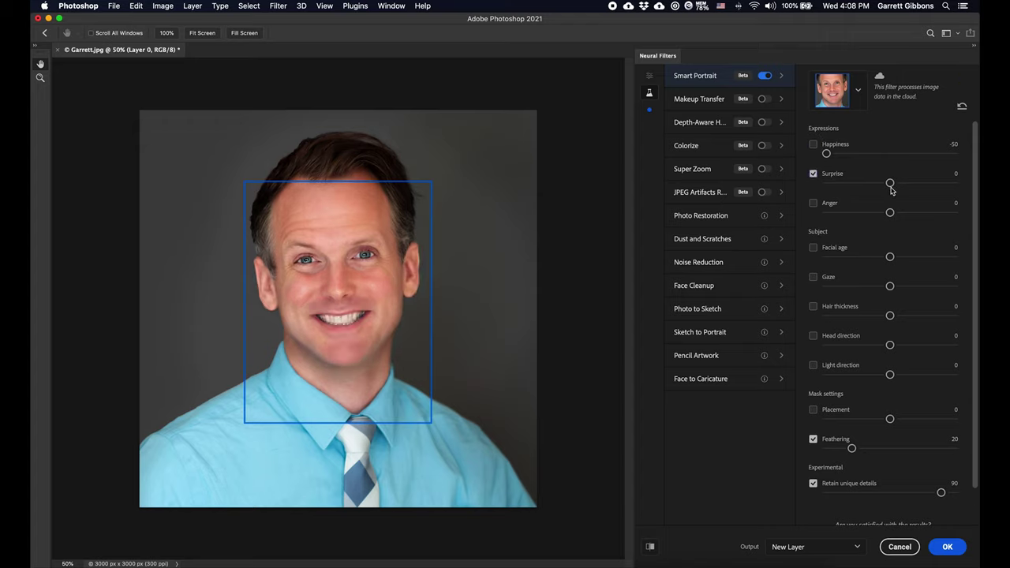
{"action": "left_click_drag", "start_coordinate": [891, 183], "coordinate": [954, 183]}
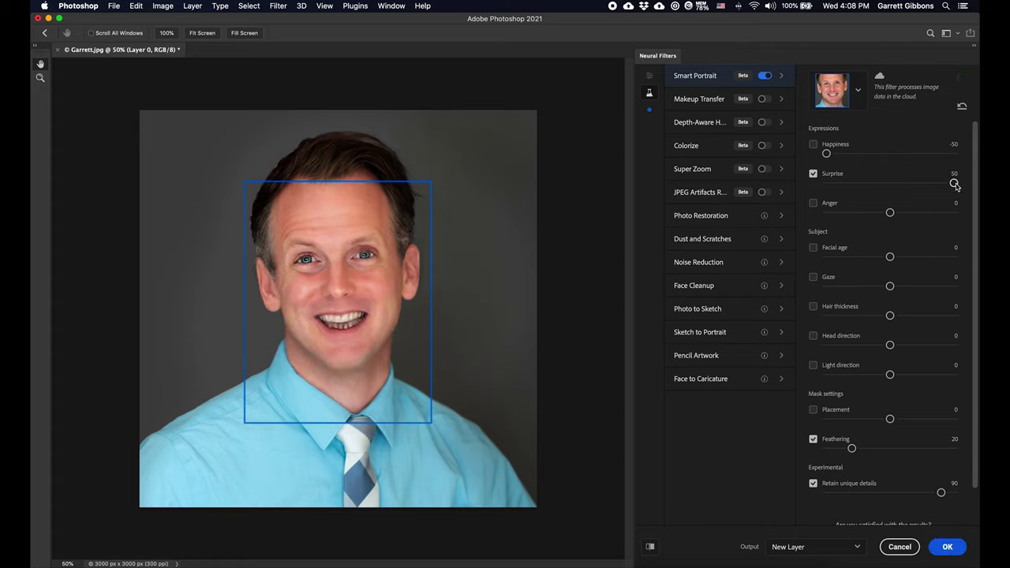
{"action": "left_click_drag", "start_coordinate": [954, 183], "coordinate": [825, 183]}
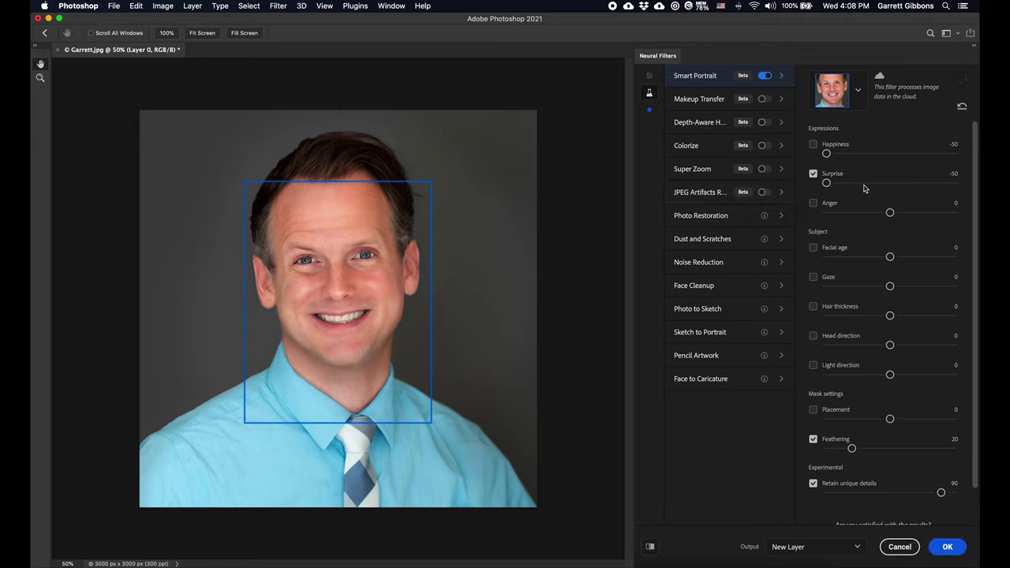
{"action": "left_click", "coordinate": [813, 174]}
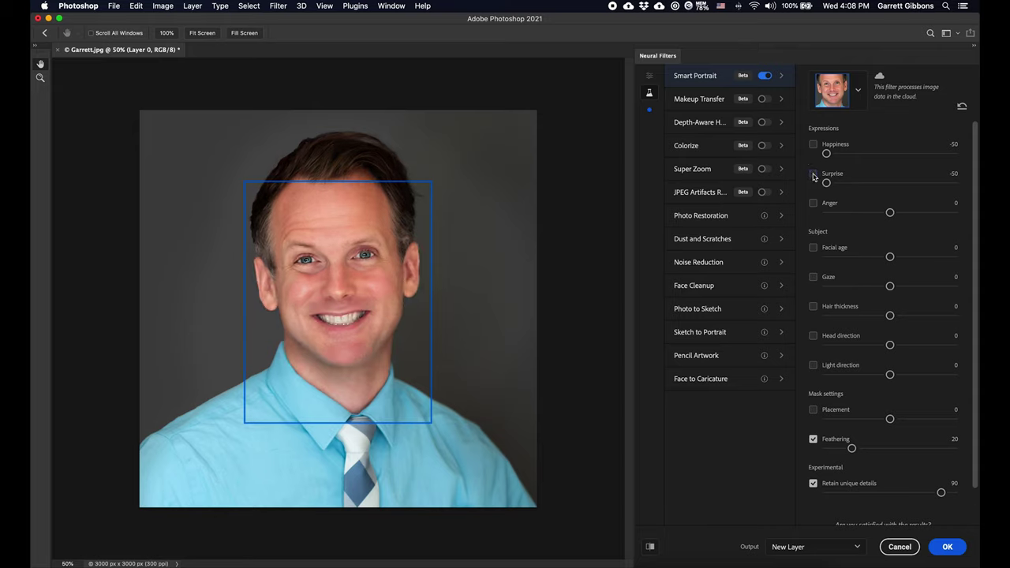
{"action": "left_click", "coordinate": [814, 204]}
{"action": "left_click_drag", "start_coordinate": [889, 212], "coordinate": [974, 225]}
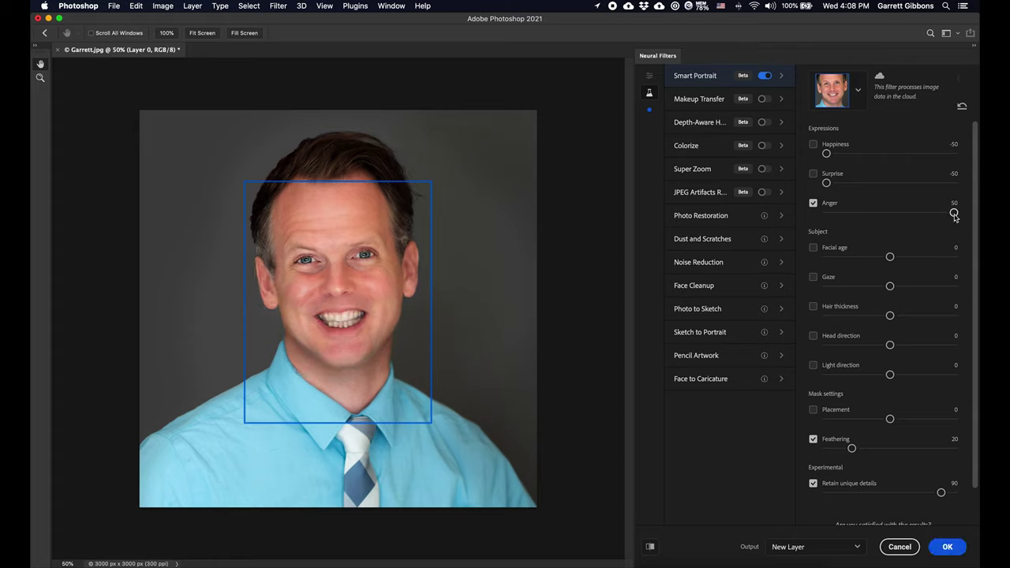
{"action": "left_click_drag", "start_coordinate": [954, 213], "coordinate": [826, 213]}
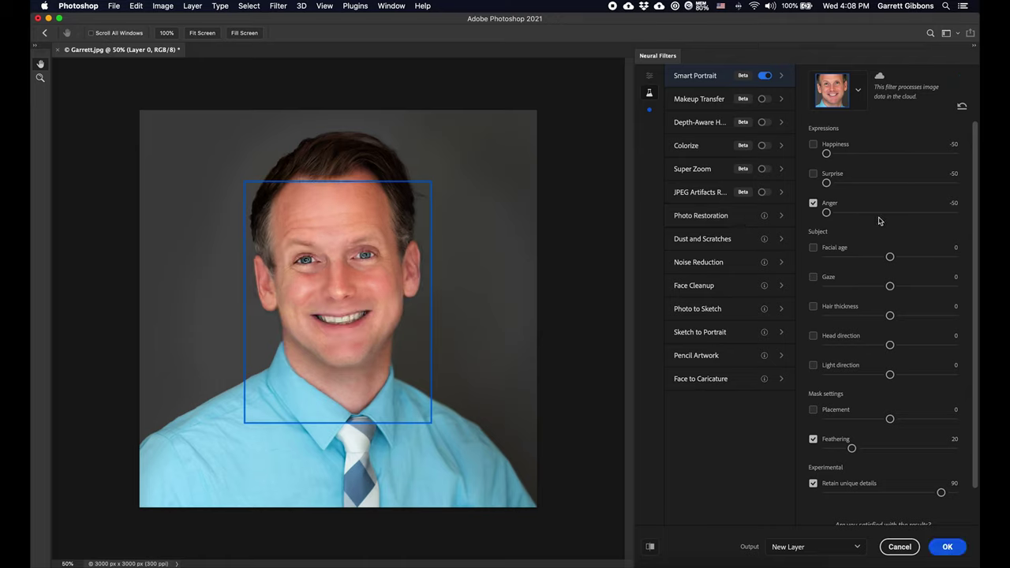
{"action": "left_click", "coordinate": [814, 205]}
Enable Facial age, try -50, then set it to 50 for an older look.
{"action": "left_click", "coordinate": [814, 249]}
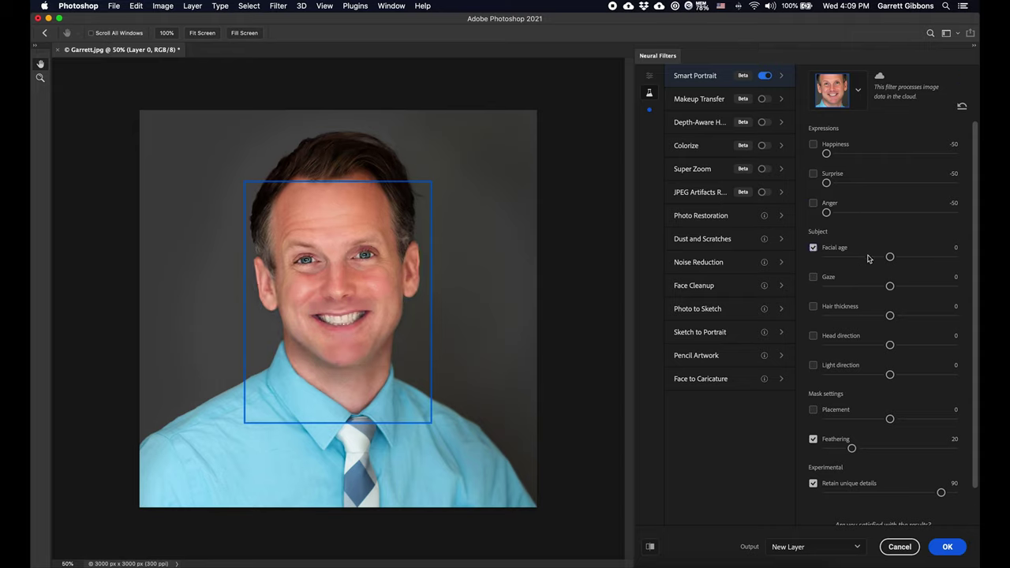
{"action": "left_click_drag", "start_coordinate": [890, 257], "coordinate": [764, 260]}
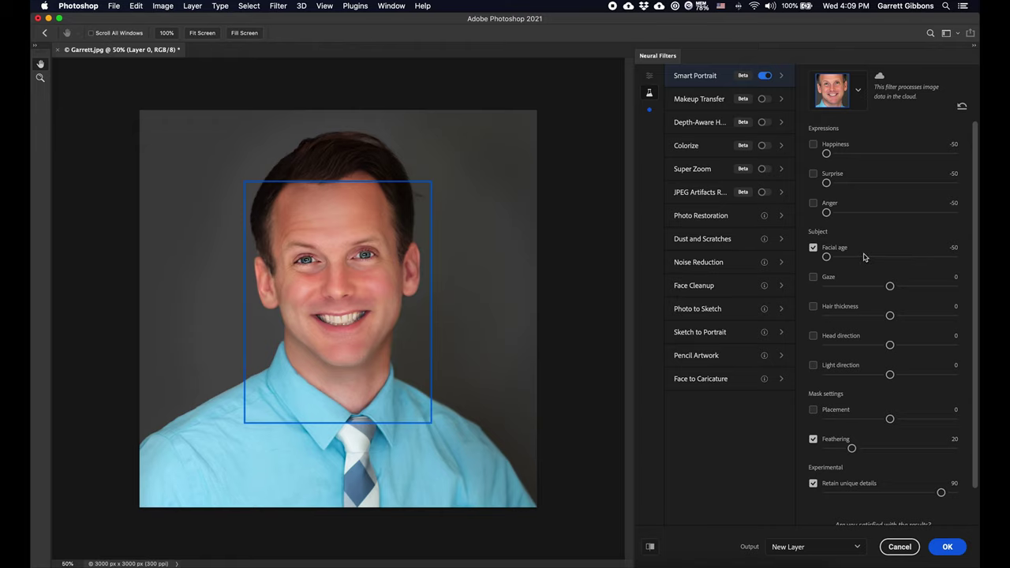
{"action": "left_click_drag", "start_coordinate": [826, 257], "coordinate": [954, 257]}
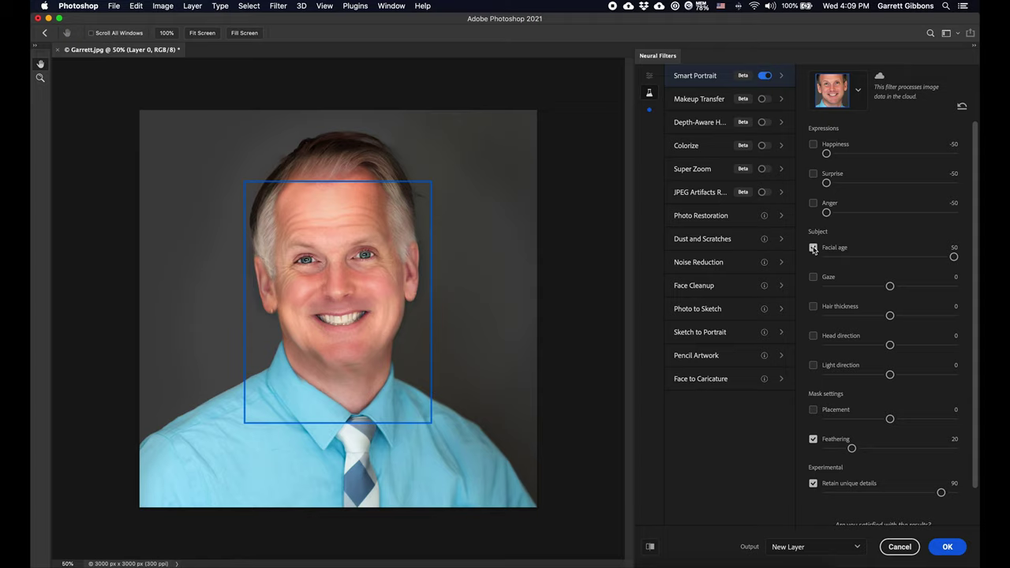
Disable Facial age, try Gaze at -50 and 50, settle at -12, then disable Gaze.
{"action": "left_click", "coordinate": [813, 248]}
{"action": "left_click", "coordinate": [813, 277]}
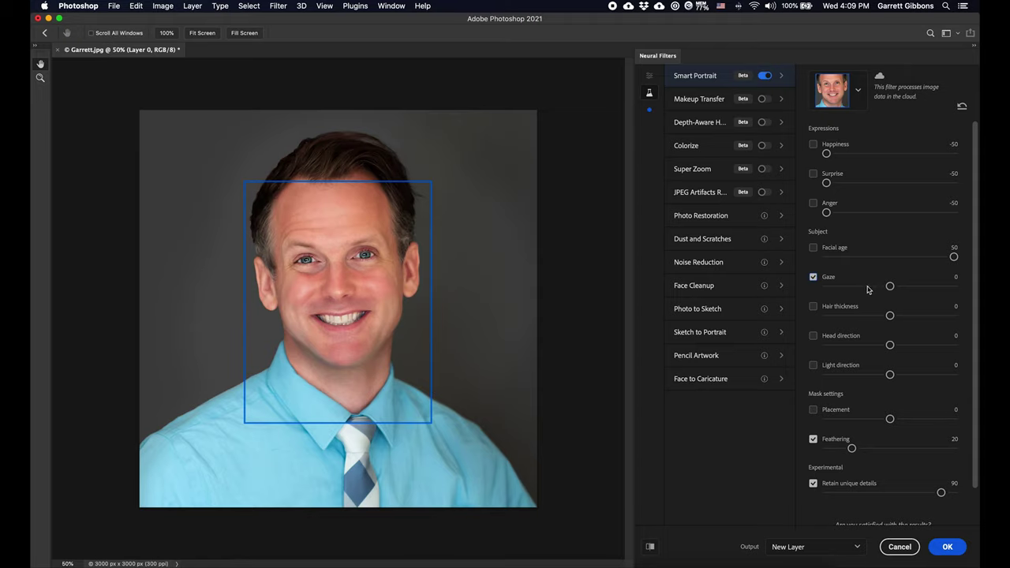
{"action": "left_click_drag", "start_coordinate": [890, 286], "coordinate": [826, 287]}
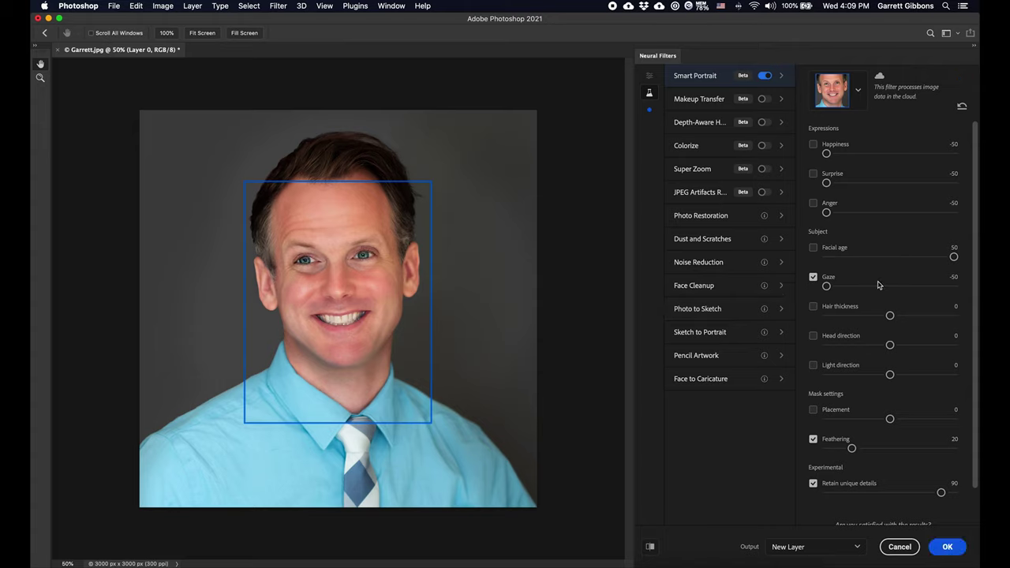
{"action": "left_click_drag", "start_coordinate": [913, 289], "coordinate": [975, 299]}
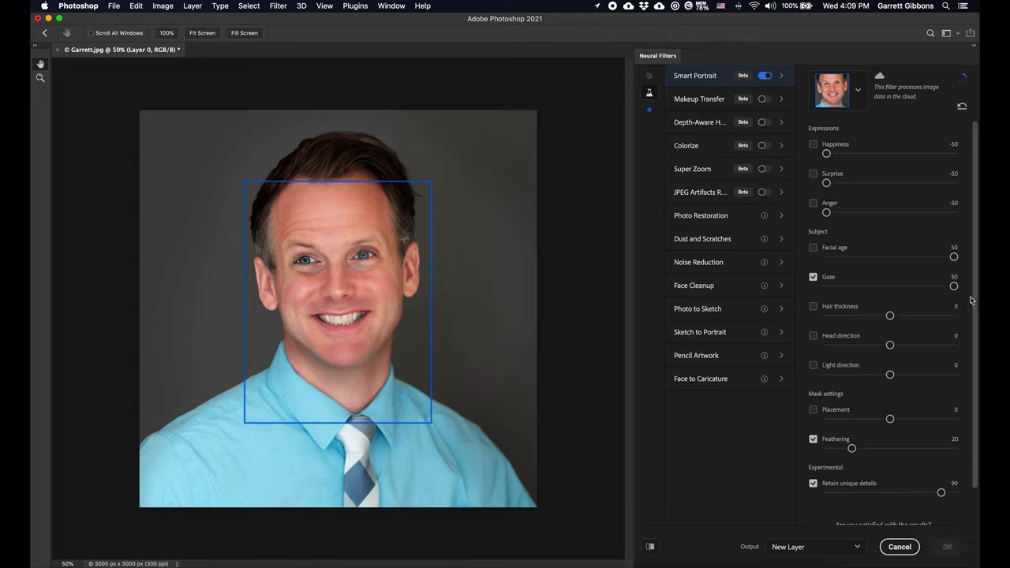
{"action": "left_click", "coordinate": [873, 288]}
{"action": "left_click_drag", "start_coordinate": [865, 289], "coordinate": [869, 288]}
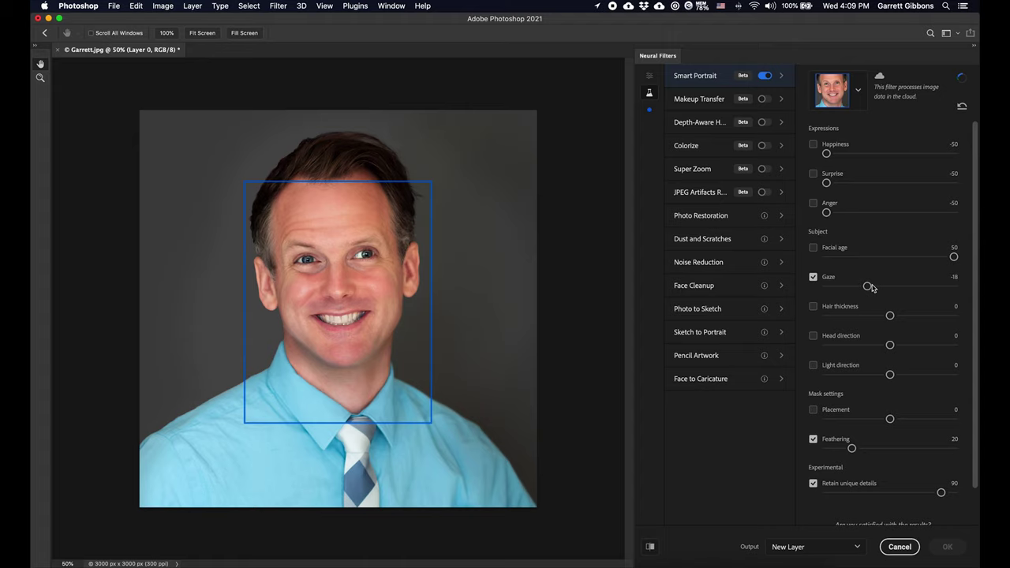
{"action": "left_click", "coordinate": [874, 286]}
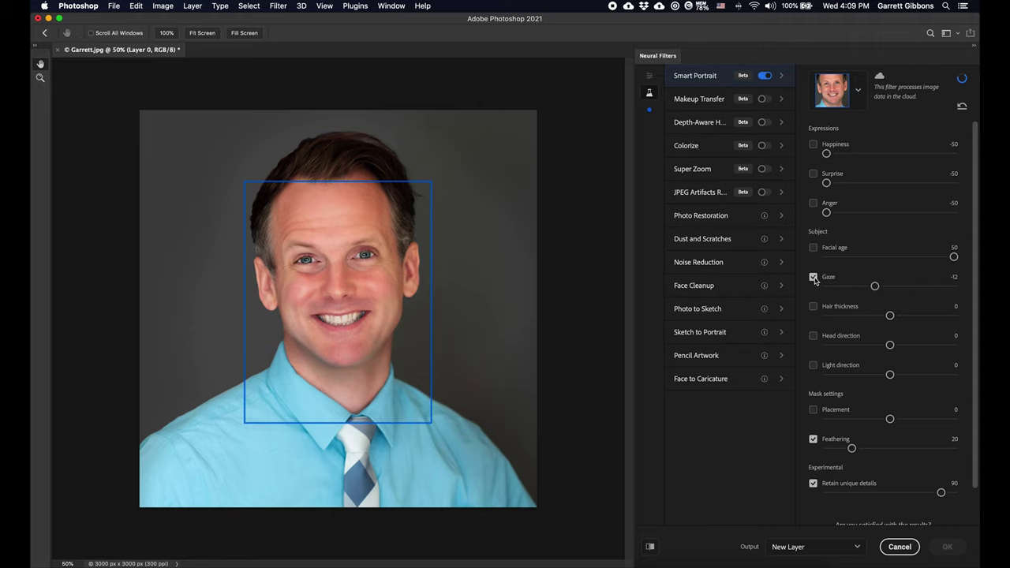
{"action": "left_click", "coordinate": [814, 278]}
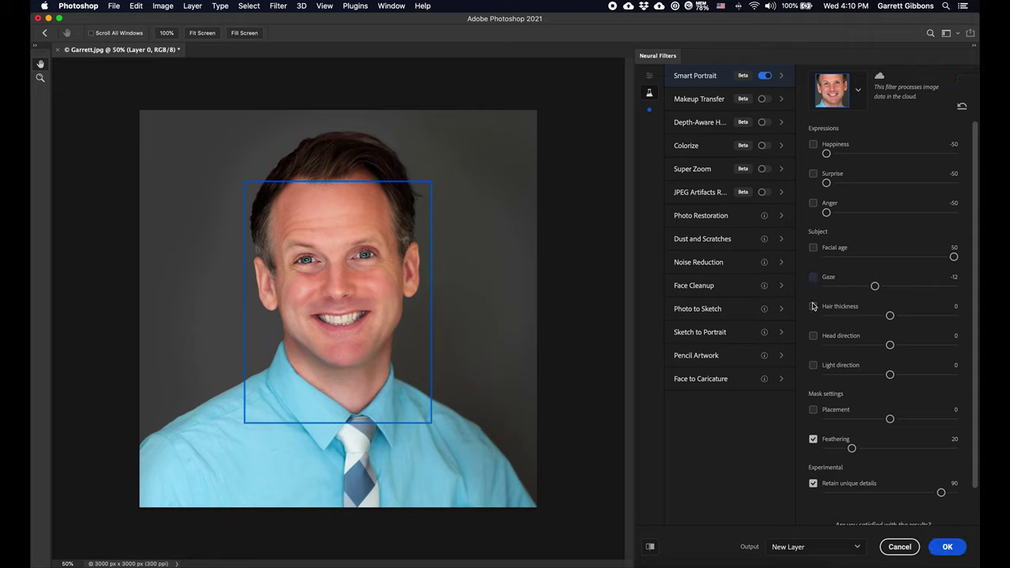
Try Hair thickness at -50 and 50, then turn it off.
{"action": "left_click", "coordinate": [813, 307]}
{"action": "left_click_drag", "start_coordinate": [872, 316], "coordinate": [758, 322]}
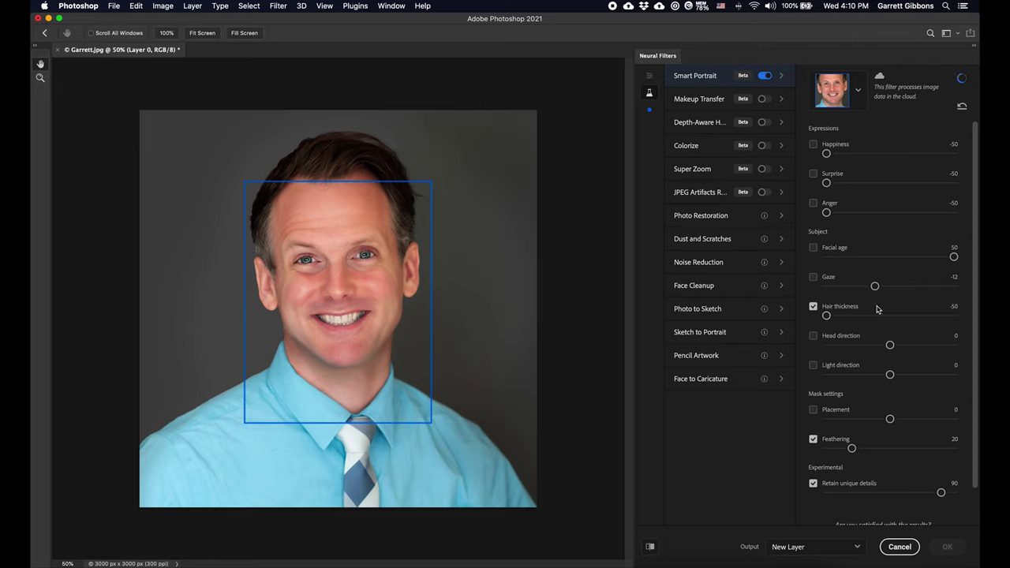
{"action": "left_click", "coordinate": [953, 315]}
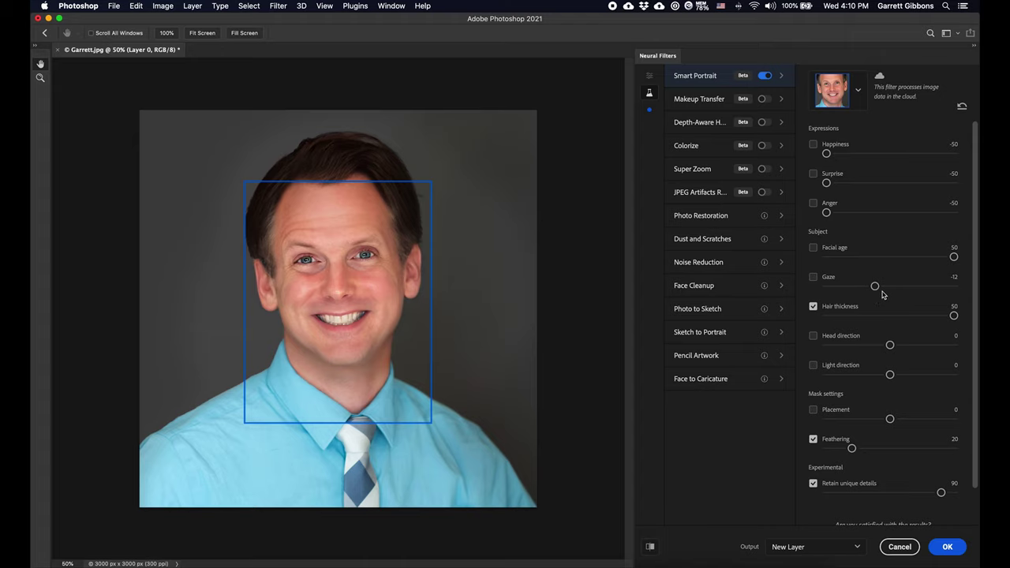
{"action": "left_click", "coordinate": [815, 308]}
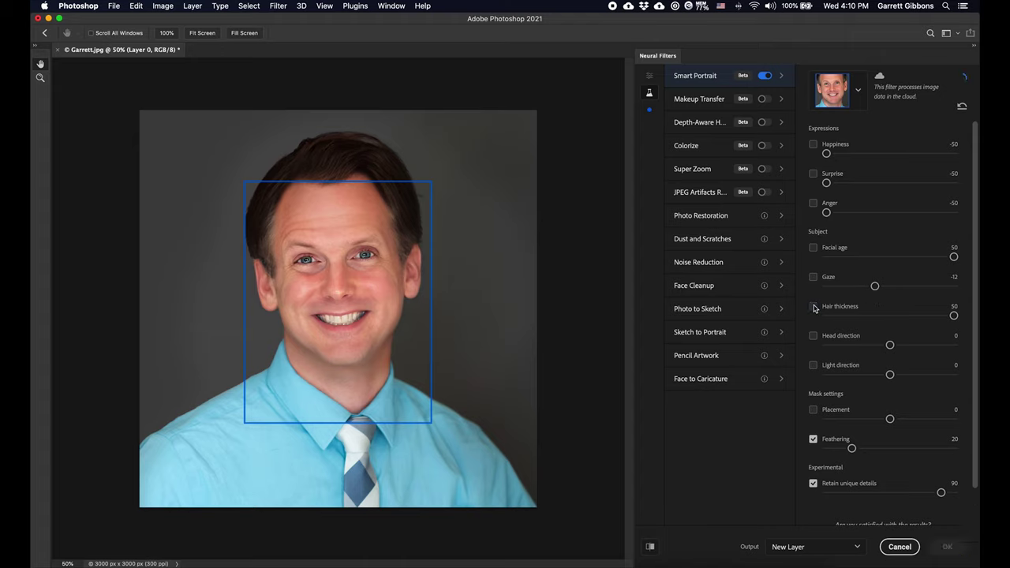
Enable Head direction and turn the head from -50 to 50.
{"action": "left_click", "coordinate": [815, 336]}
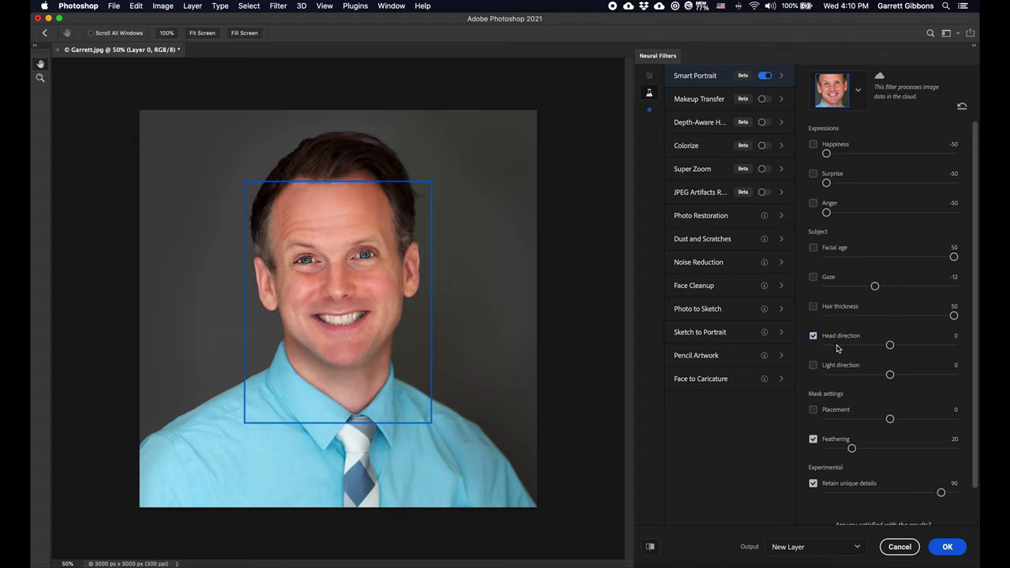
{"action": "left_click_drag", "start_coordinate": [838, 348], "coordinate": [781, 351]}
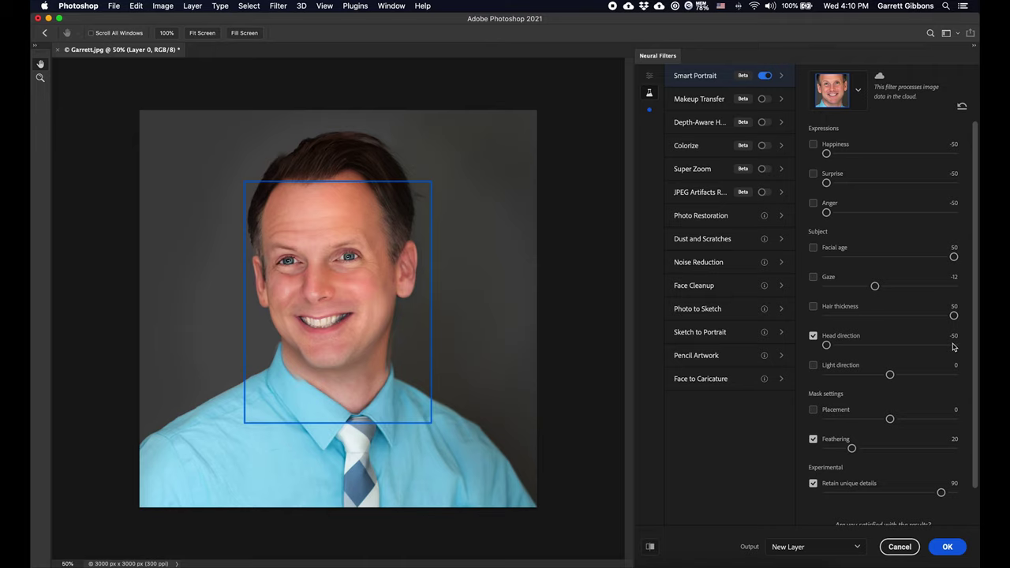
{"action": "left_click", "coordinate": [954, 346]}
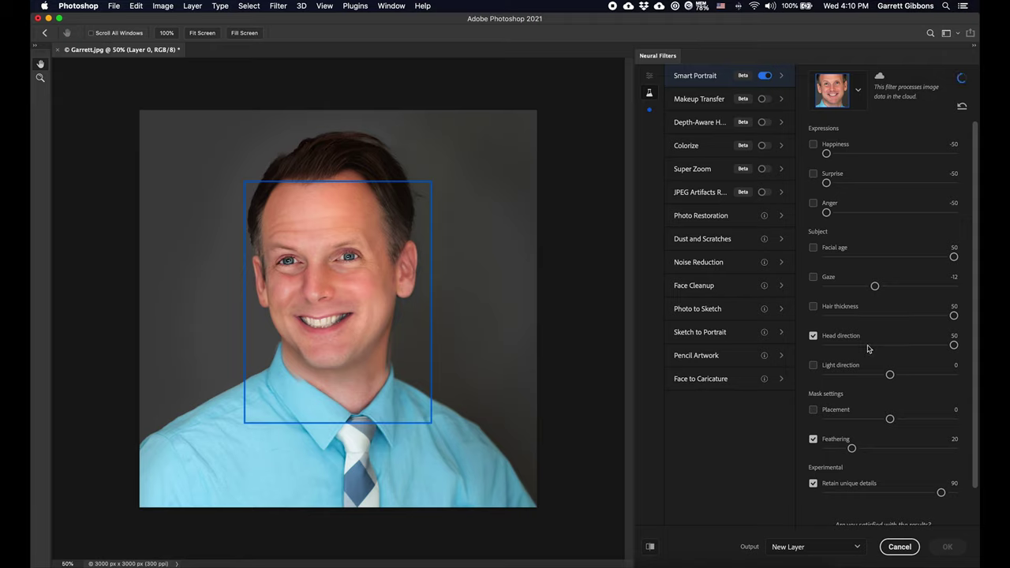
Turn off Head direction, then try Light direction at -50 and 50, settling at 9.
{"action": "left_click", "coordinate": [814, 337]}
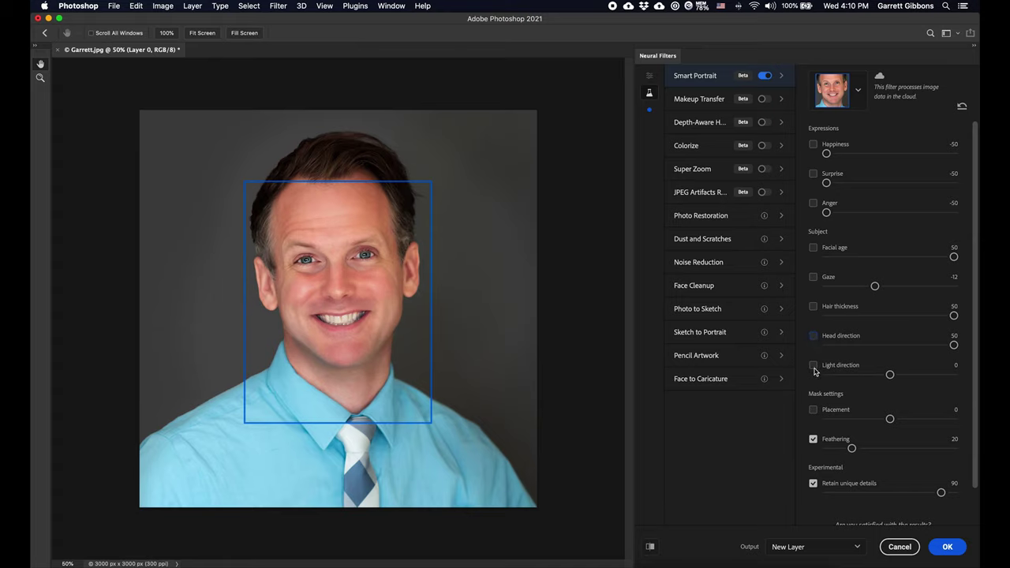
{"action": "left_click", "coordinate": [813, 366]}
{"action": "left_click_drag", "start_coordinate": [890, 376], "coordinate": [826, 376]}
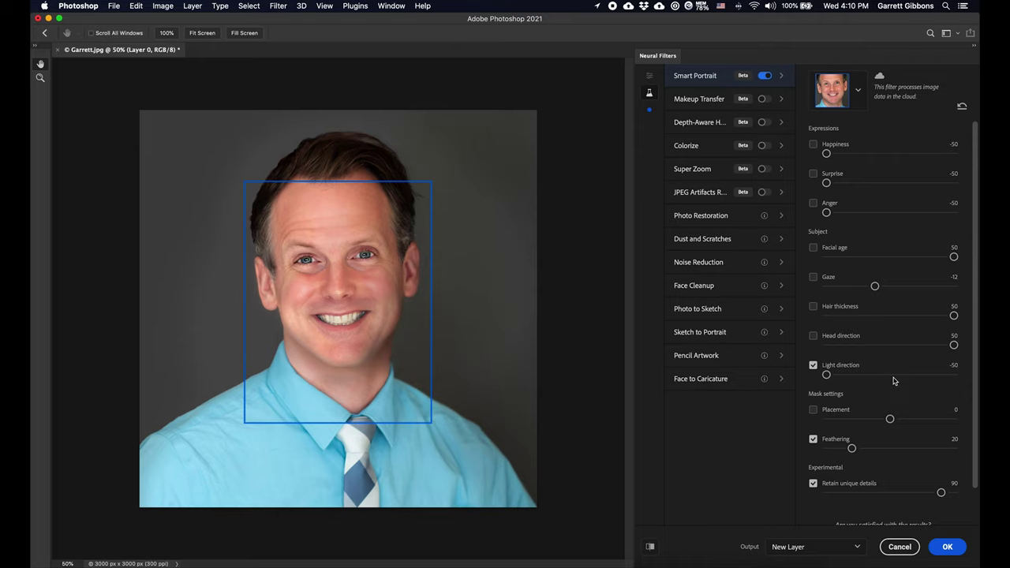
{"action": "left_click_drag", "start_coordinate": [927, 379], "coordinate": [954, 376]}
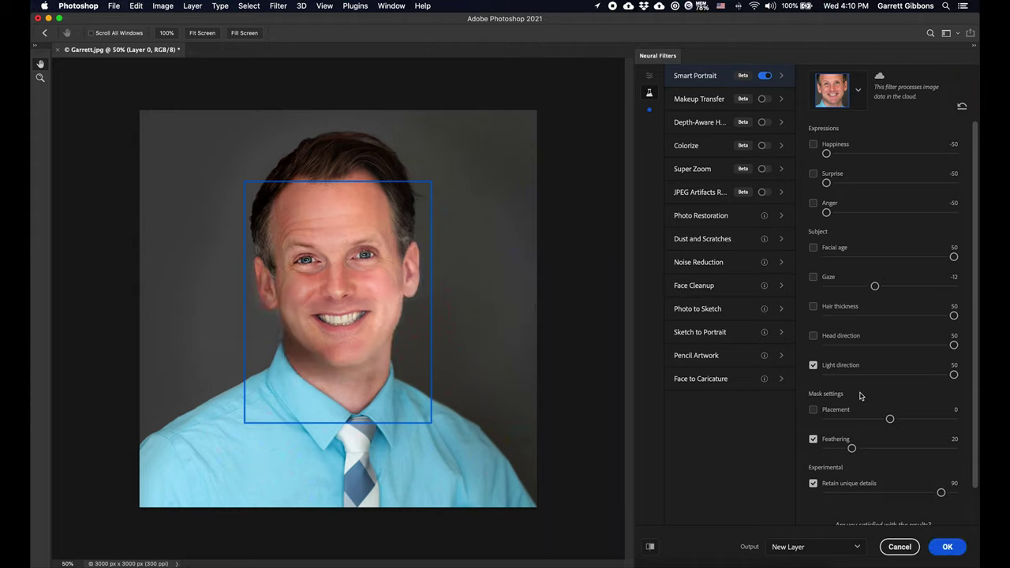
{"action": "left_click", "coordinate": [813, 366]}
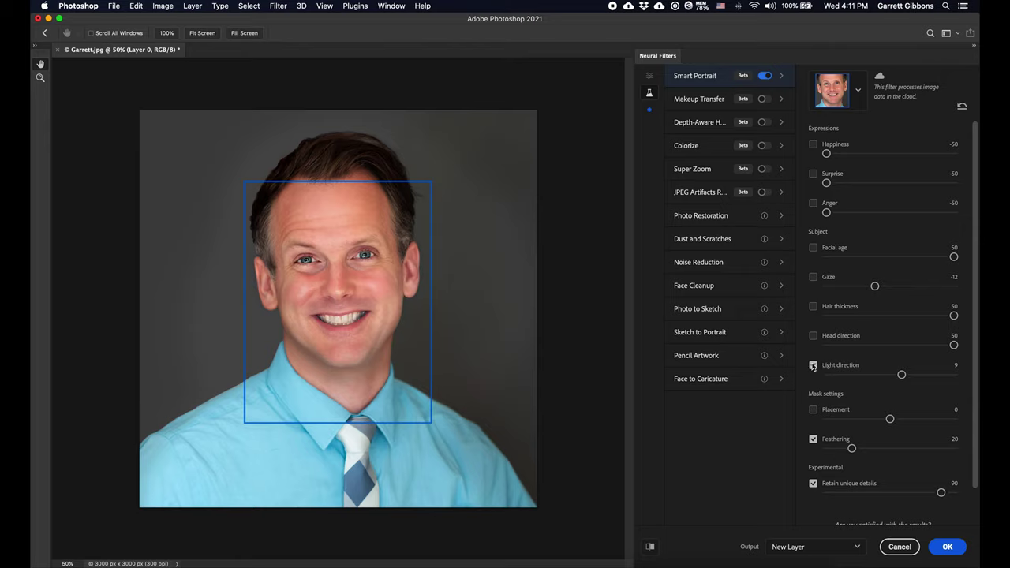
Scroll to Makeup Transfer, then open Depth-Aware Haze on the beach photo.
{"action": "scroll", "coordinate": [821, 371], "scroll_direction": "down", "scroll_amount": 2}
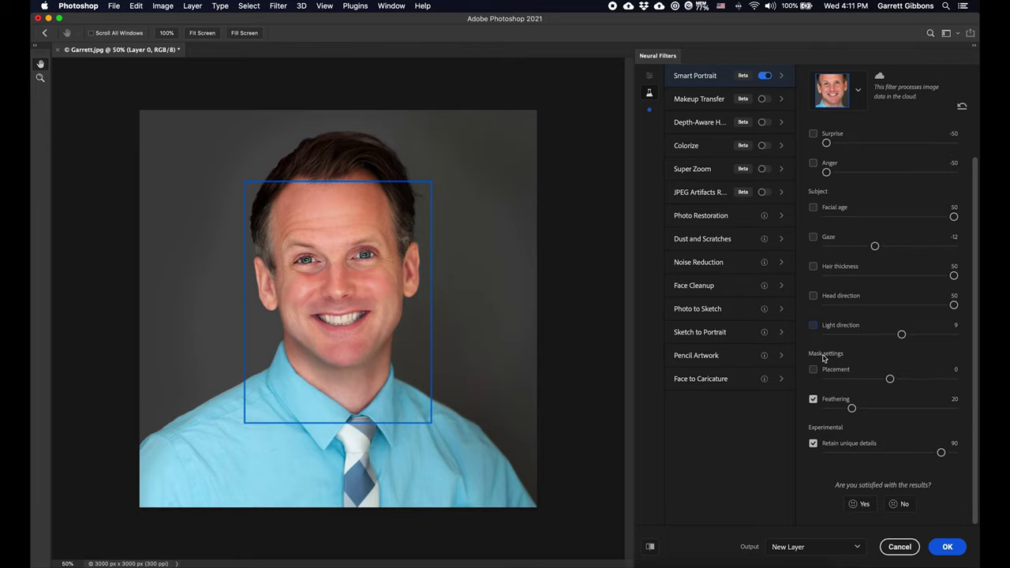
{"action": "left_click", "coordinate": [709, 104]}
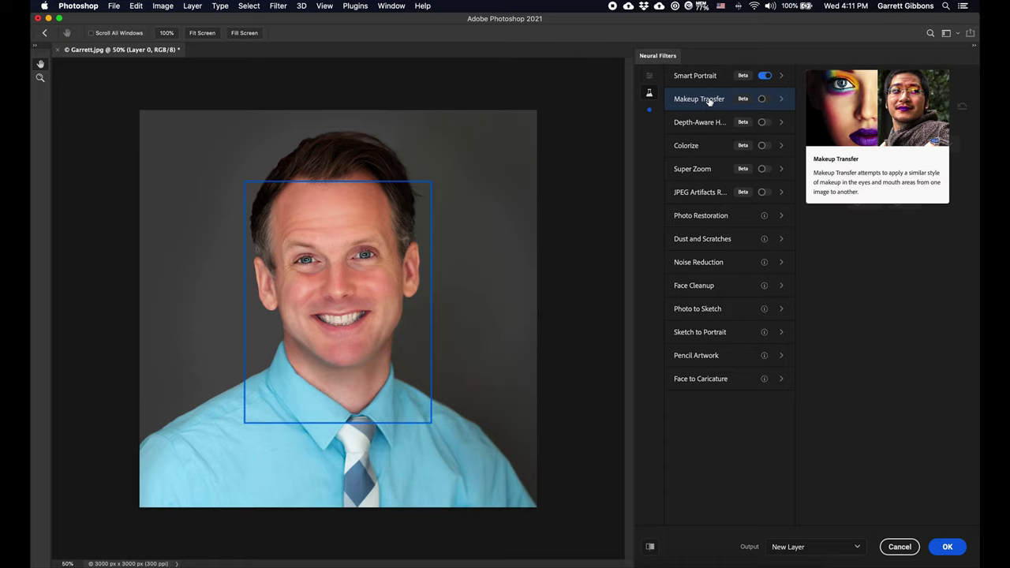
{"action": "mouse_move", "coordinate": [698, 123]}
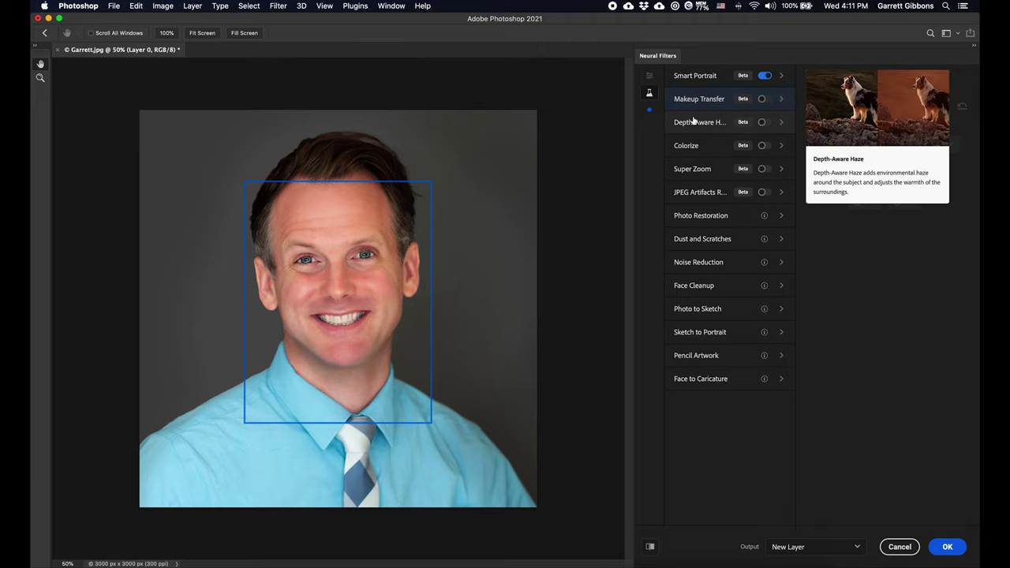
{"action": "left_click", "coordinate": [693, 124]}
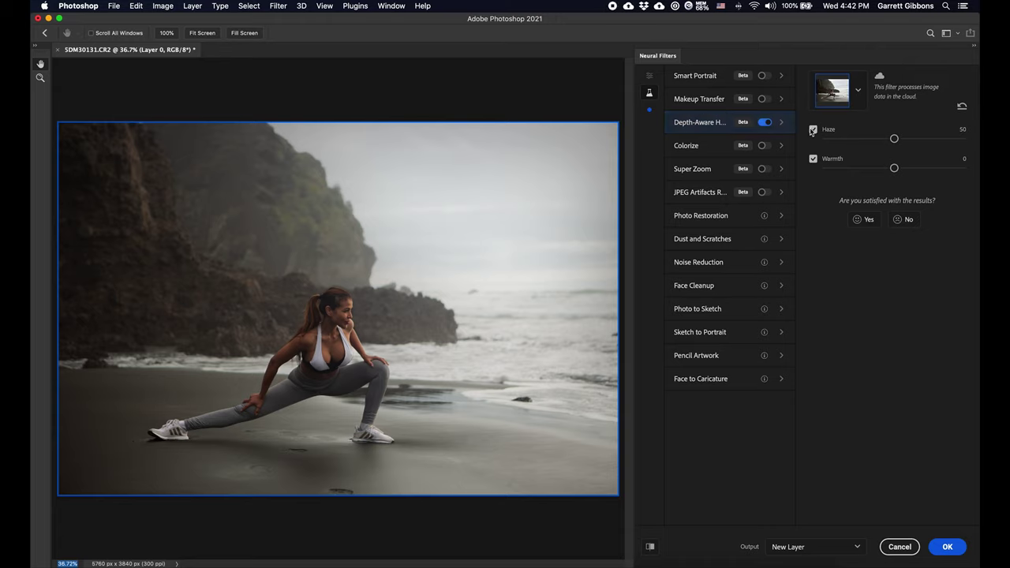
Raise Haze to 100 and zoom in on the woman's face to inspect it.
{"action": "left_click_drag", "start_coordinate": [894, 138], "coordinate": [975, 143]}
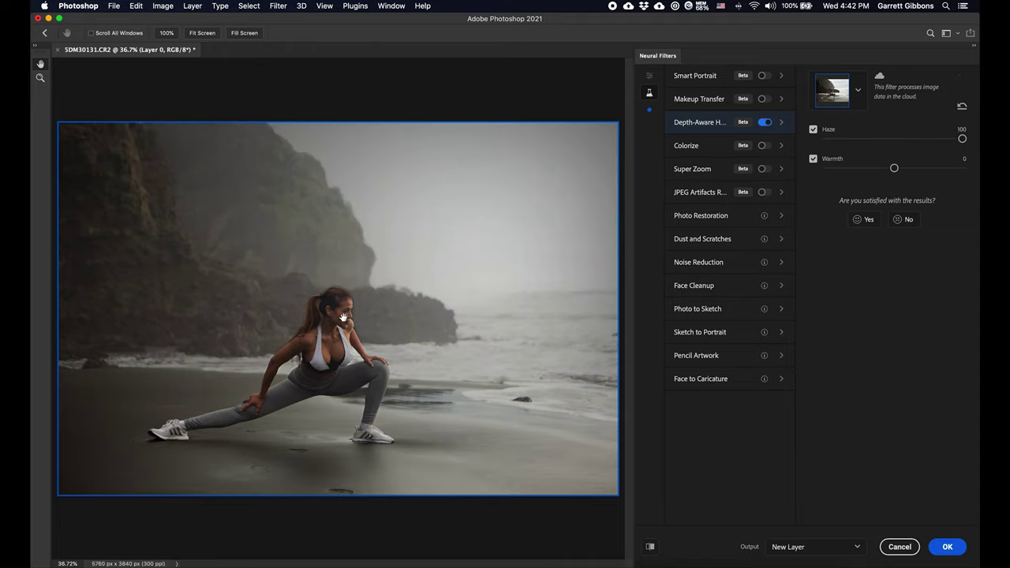
{"action": "left_click", "coordinate": [349, 313]}
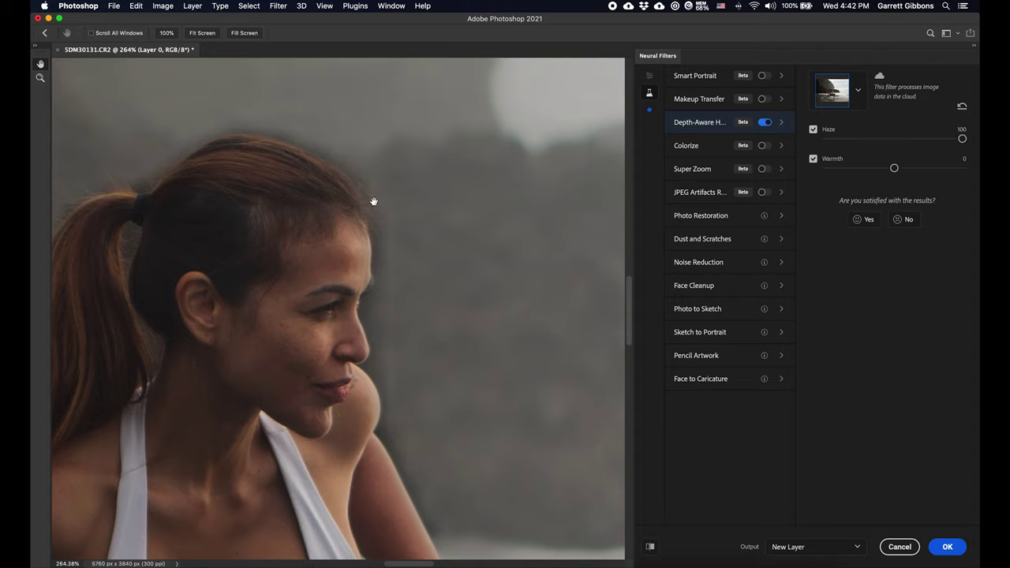
{"action": "left_click", "coordinate": [343, 219], "text": "alt"}
{"action": "key", "text": "super+0"}
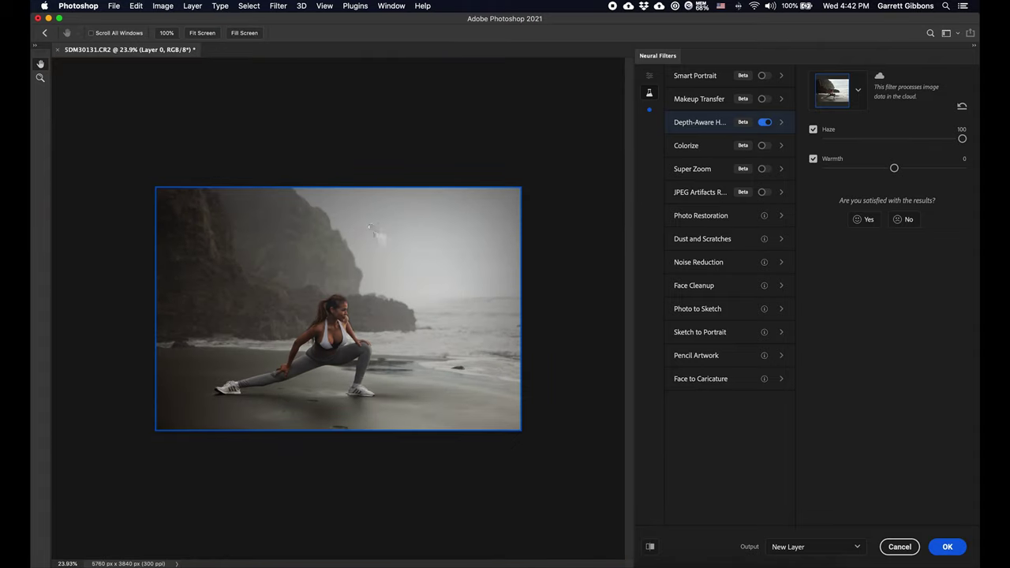
Lower Haze to 56, compare it on and off, then set Haze to 0.
{"action": "left_click_drag", "start_coordinate": [917, 142], "coordinate": [902, 139]}
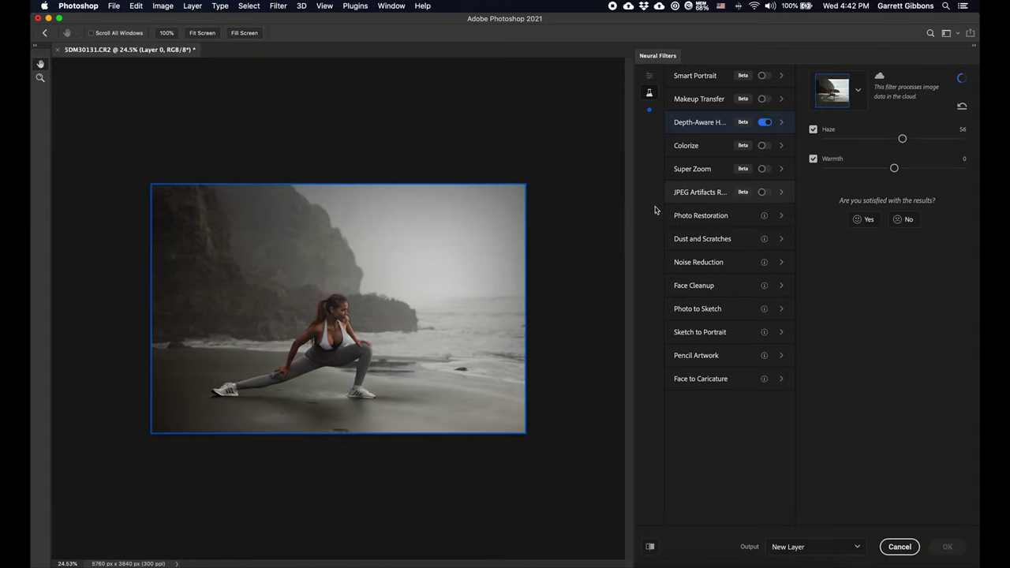
{"action": "scroll", "coordinate": [368, 277], "scroll_direction": "up", "scroll_amount": 3}
{"action": "scroll", "coordinate": [370, 275], "scroll_direction": "up", "scroll_amount": 1}
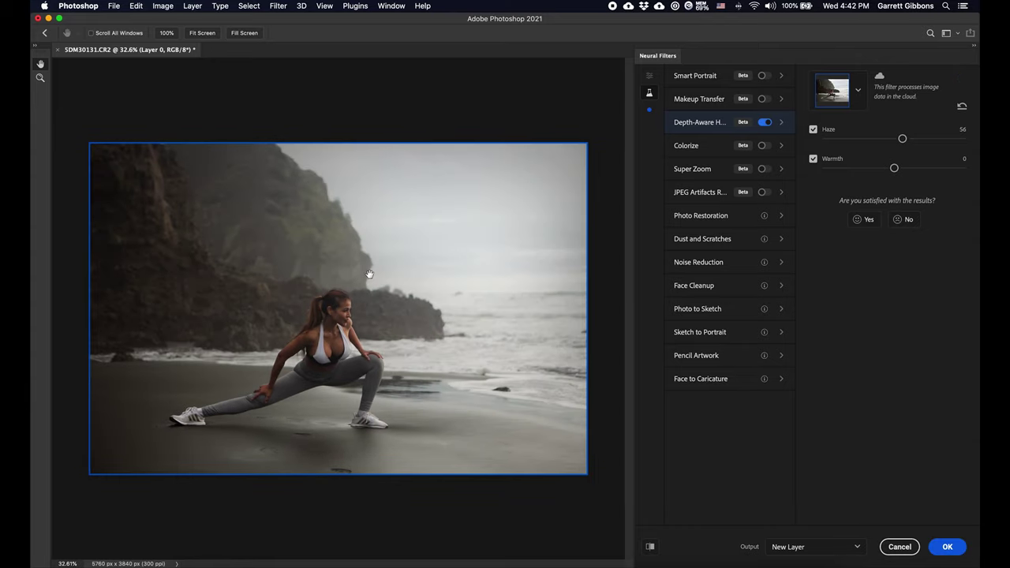
{"action": "left_click", "coordinate": [813, 131]}
{"action": "left_click", "coordinate": [813, 131]}
{"action": "left_click", "coordinate": [827, 139]}
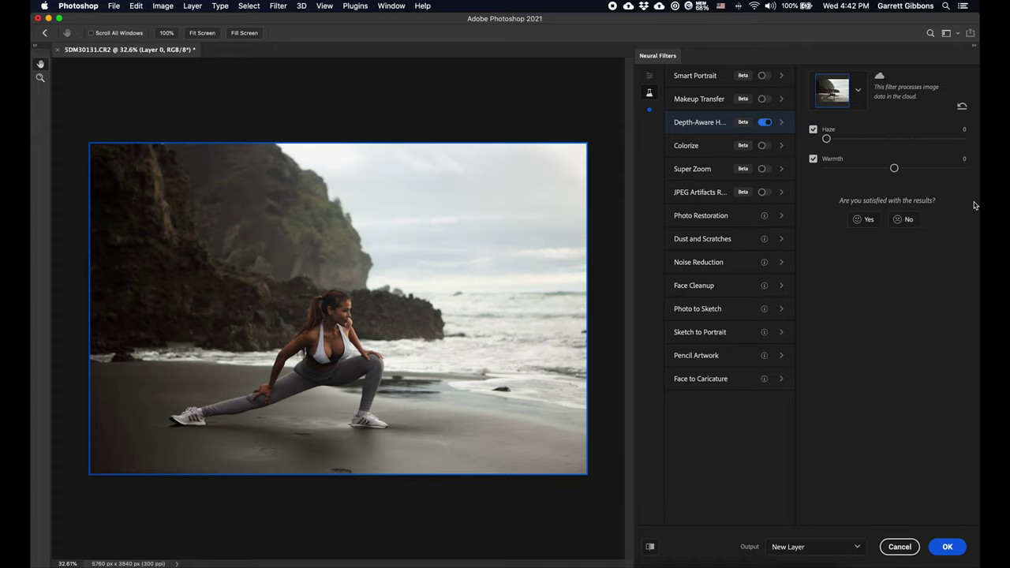
Turn off Haze and cool the beach scene with Warmth at -26.
{"action": "left_click", "coordinate": [814, 130]}
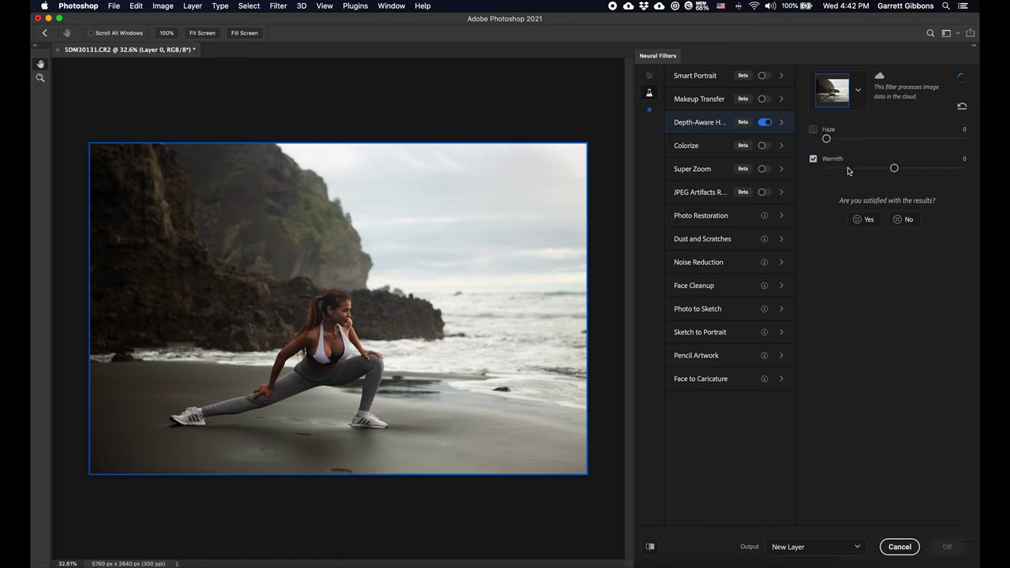
{"action": "left_click", "coordinate": [854, 168]}
{"action": "left_click", "coordinate": [842, 168]}
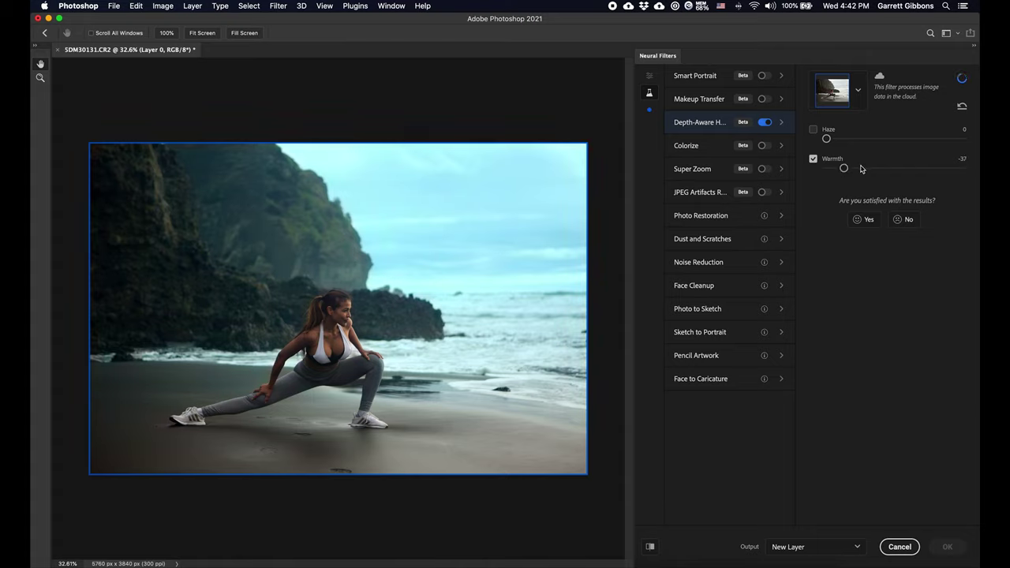
{"action": "left_click", "coordinate": [862, 168]}
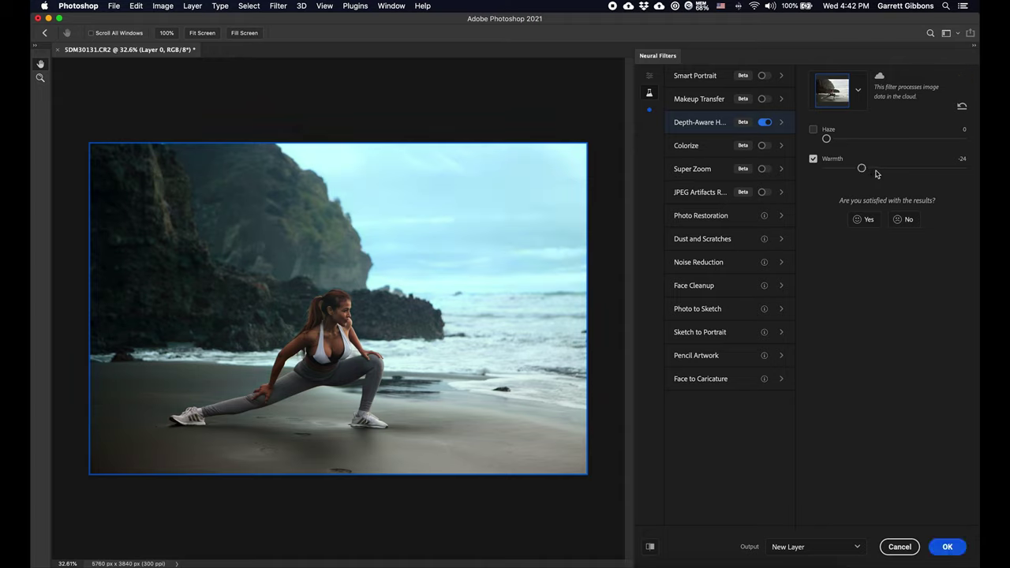
{"action": "left_click", "coordinate": [892, 169]}
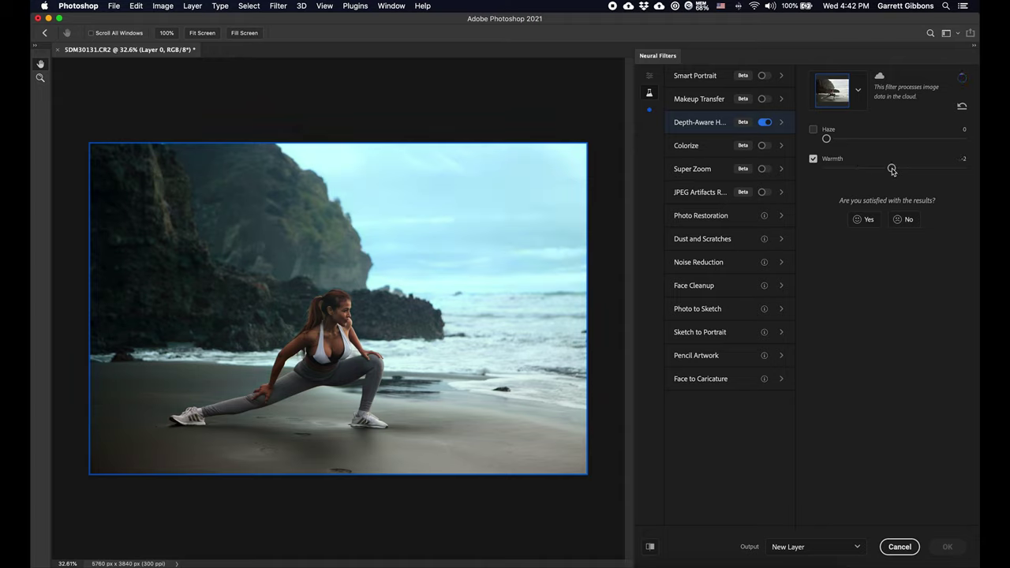
{"action": "left_click_drag", "start_coordinate": [891, 169], "coordinate": [859, 169]}
Re-enable Haze at 59, then switch both Haze and Warmth off.
{"action": "left_click", "coordinate": [813, 130]}
{"action": "left_click", "coordinate": [902, 139]}
{"action": "left_click_drag", "start_coordinate": [903, 140], "coordinate": [906, 138]}
{"action": "left_click", "coordinate": [813, 130]}
{"action": "left_click", "coordinate": [813, 159]}
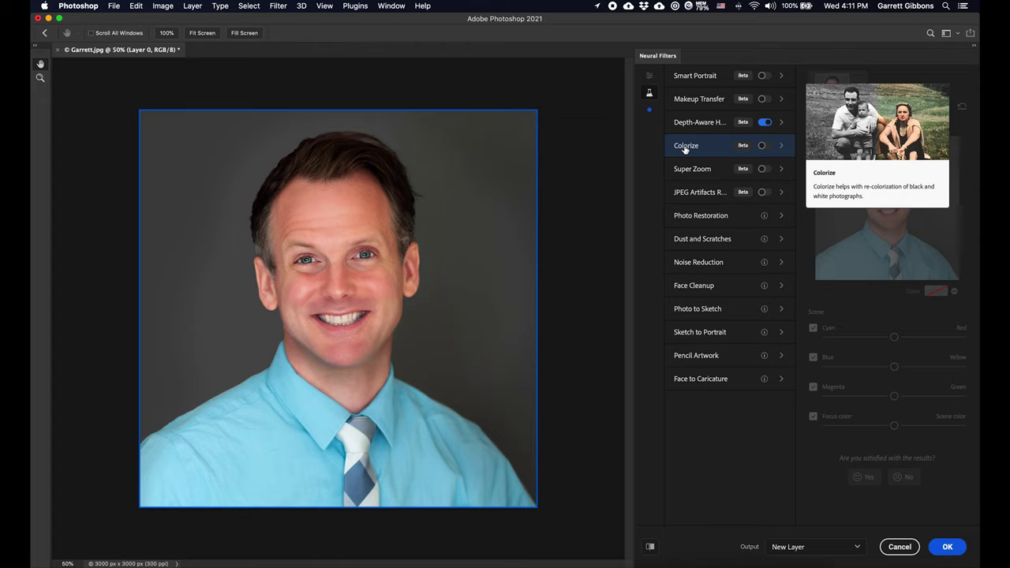
Switch on the Super Zoom neural filter for the Garrett portrait.
{"action": "left_click", "coordinate": [685, 172]}
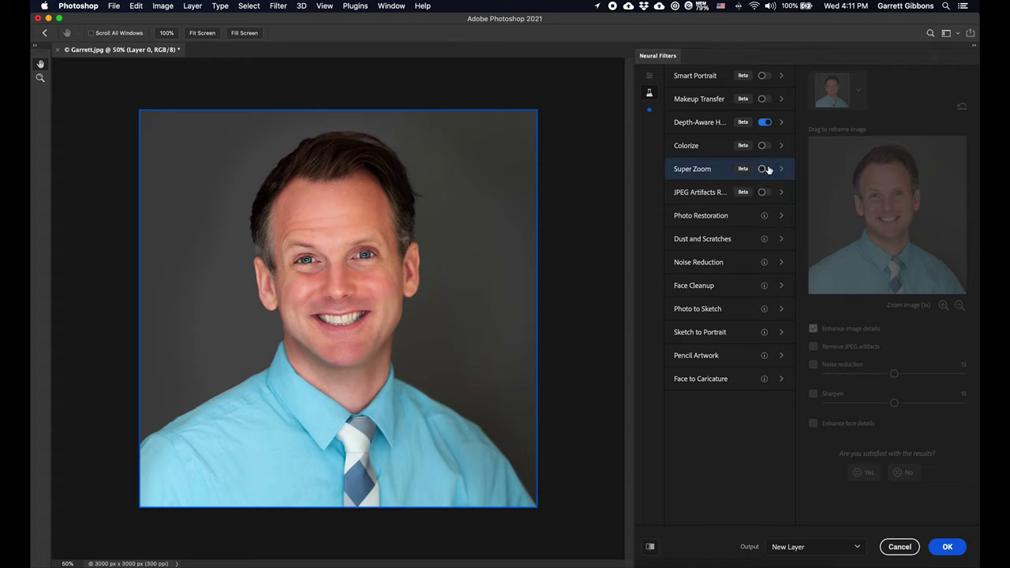
{"action": "left_click", "coordinate": [765, 168]}
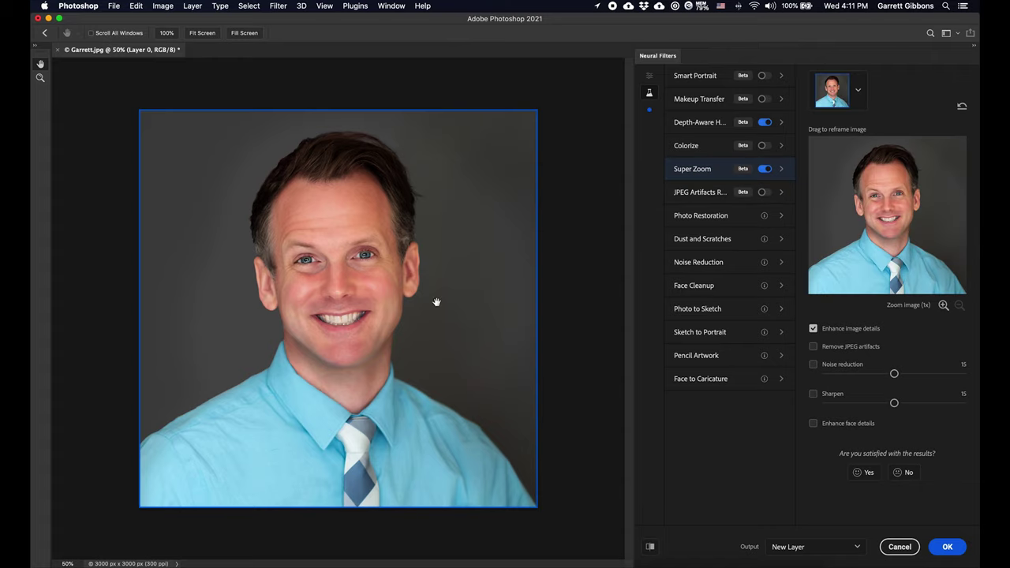
Zoom to 3x on the tie with Sharpen 22, trying then disabling Noise reduction and JPEG removal.
{"action": "left_click", "coordinate": [943, 305]}
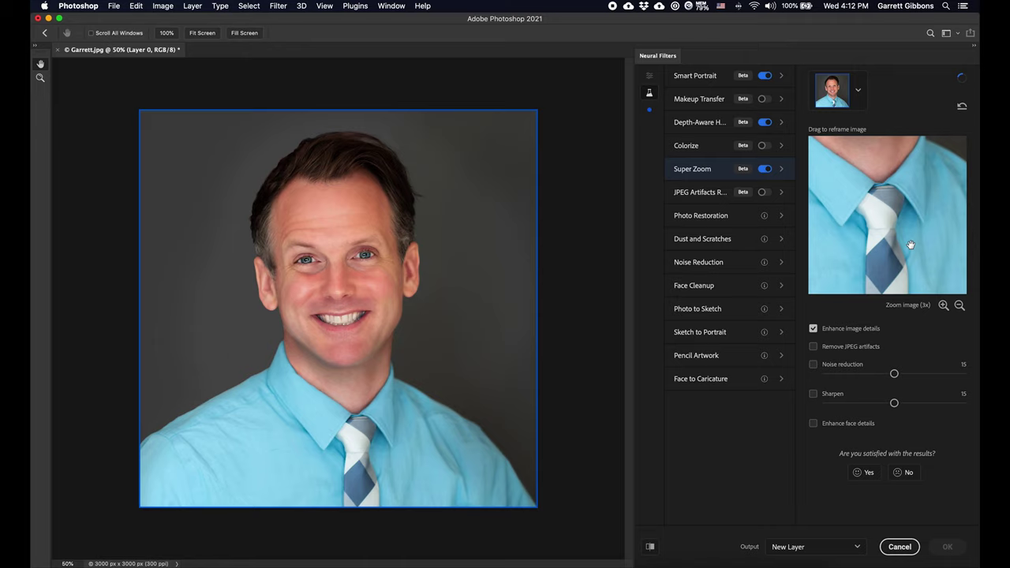
{"action": "left_click", "coordinate": [826, 364]}
{"action": "left_click", "coordinate": [833, 393]}
{"action": "left_click_drag", "start_coordinate": [894, 402], "coordinate": [928, 403]}
{"action": "left_click", "coordinate": [920, 374]}
{"action": "left_click", "coordinate": [815, 348]}
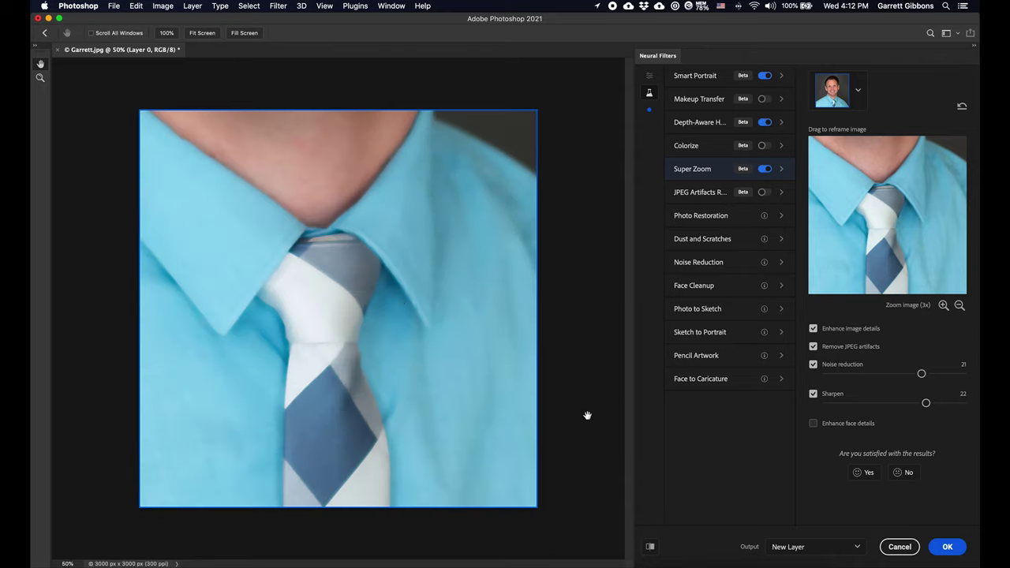
{"action": "left_click", "coordinate": [814, 347]}
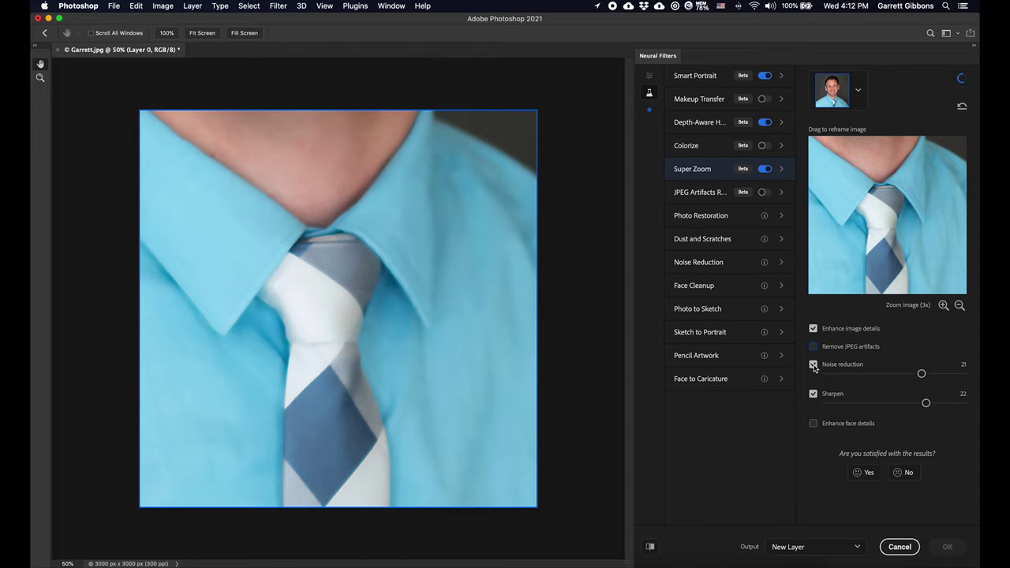
{"action": "left_click", "coordinate": [814, 366]}
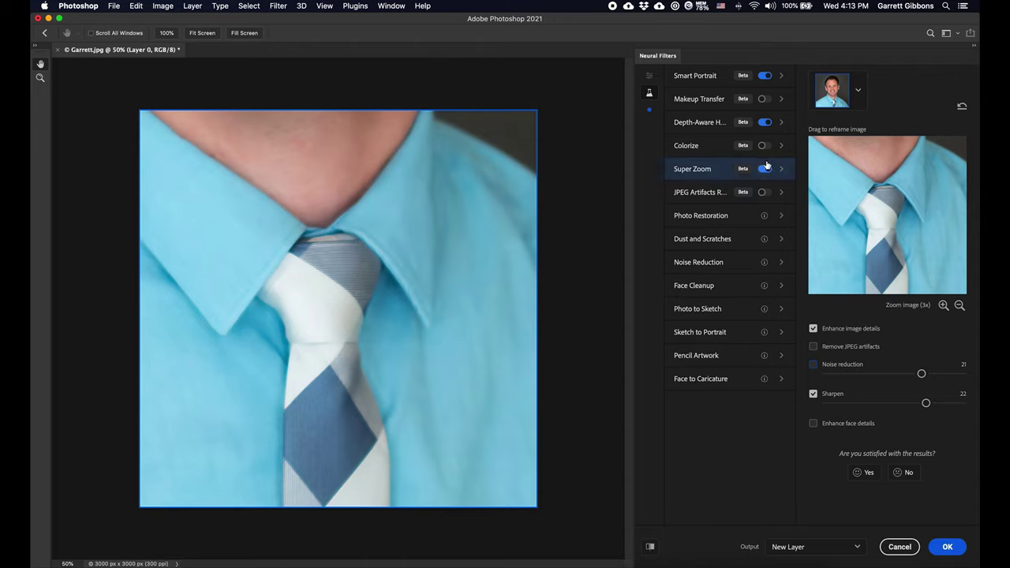
Preview the tie at 5x, then turn Super Zoom off.
{"action": "left_click", "coordinate": [942, 306]}
{"action": "mouse_move", "coordinate": [924, 244]}
{"action": "left_mouse_down"}
{"action": "mouse_move", "coordinate": [924, 221]}
{"action": "mouse_move", "coordinate": [875, 223]}
{"action": "left_mouse_up"}
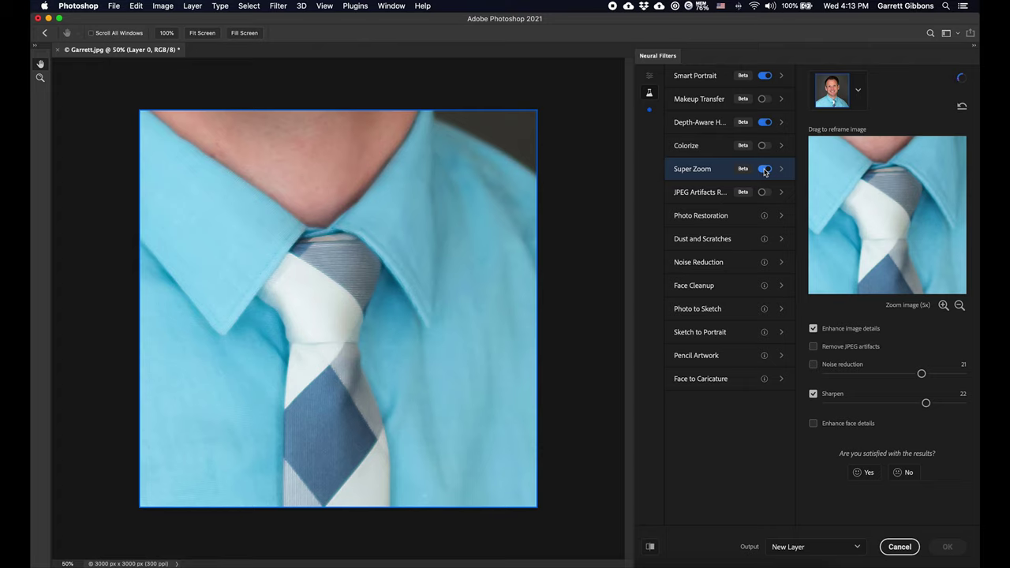
{"action": "left_click", "coordinate": [764, 169]}
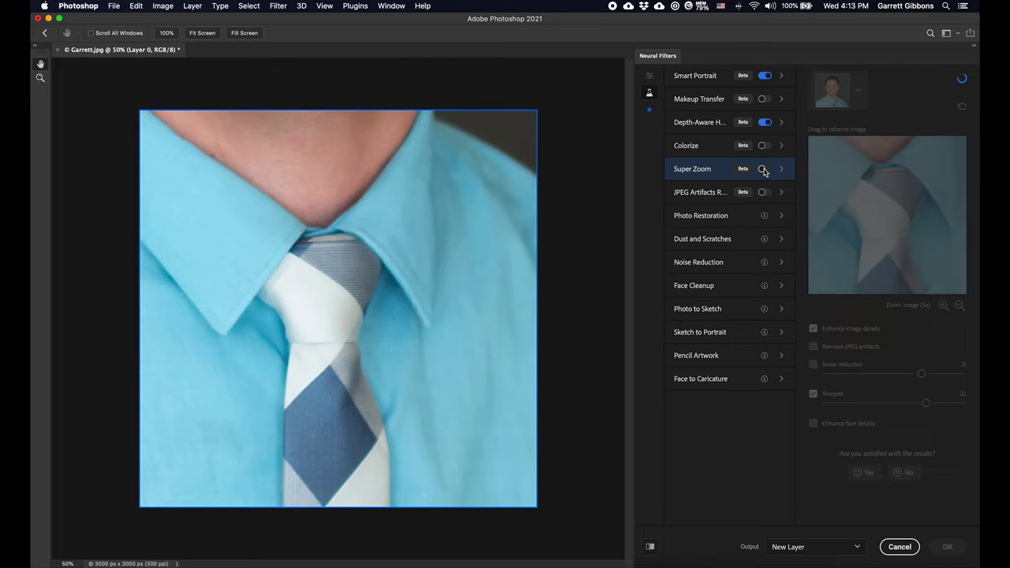
{"action": "left_click", "coordinate": [689, 198]}
Read the Photo Restoration, Noise Reduction, Face Cleanup, sketch and Pencil Artwork descriptions, then mark interest in Face to Caricature.
{"action": "left_click", "coordinate": [692, 212]}
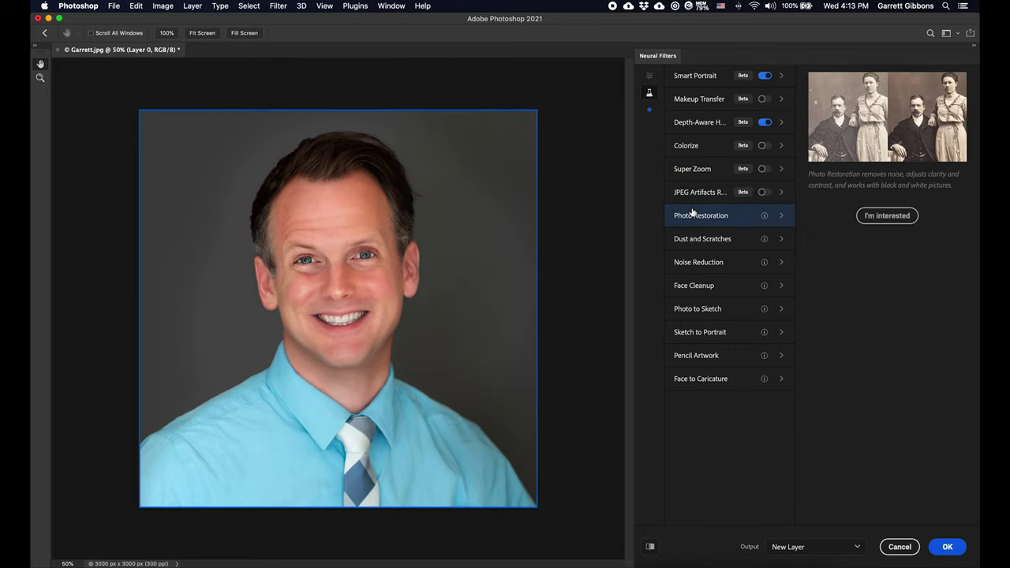
{"action": "left_click", "coordinate": [707, 262]}
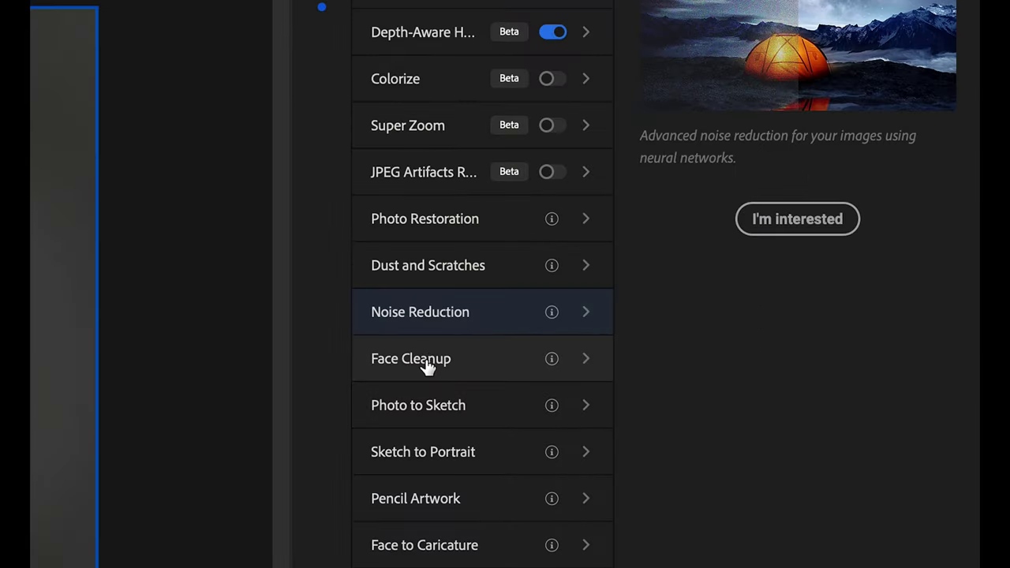
{"action": "left_click", "coordinate": [702, 286]}
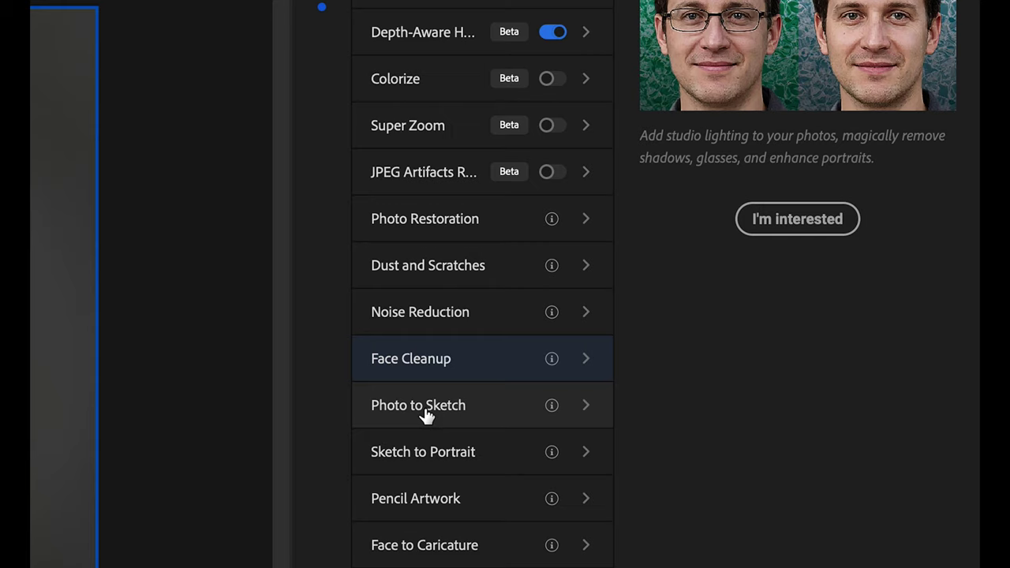
{"action": "left_click", "coordinate": [423, 412]}
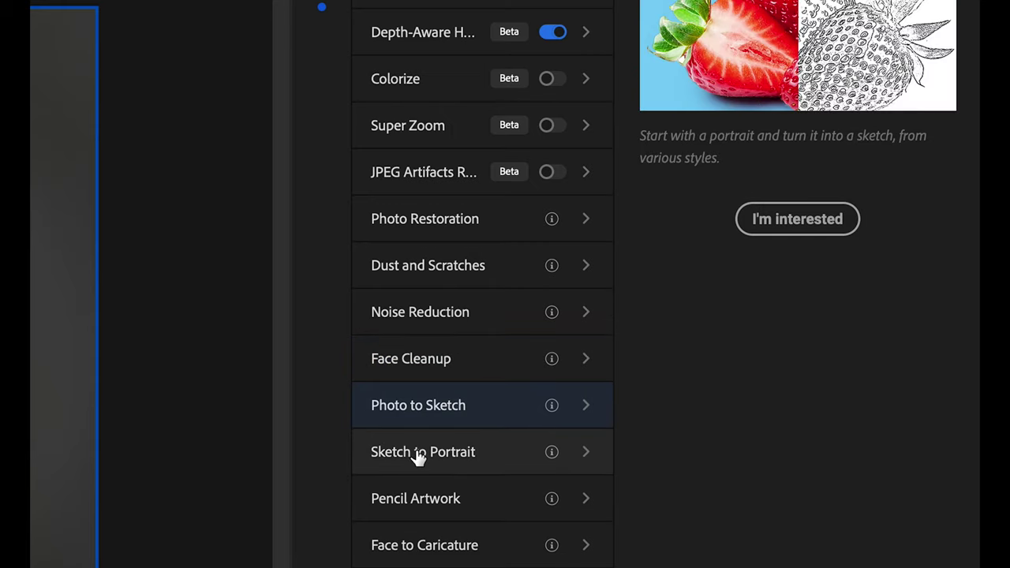
{"action": "left_click", "coordinate": [418, 456]}
{"action": "left_click", "coordinate": [415, 500]}
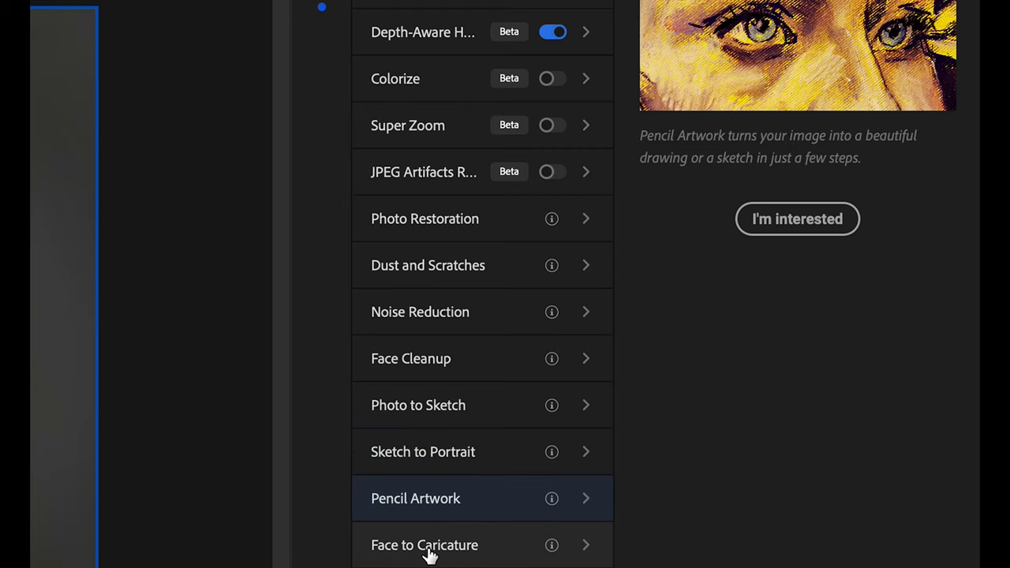
{"action": "left_click", "coordinate": [423, 548]}
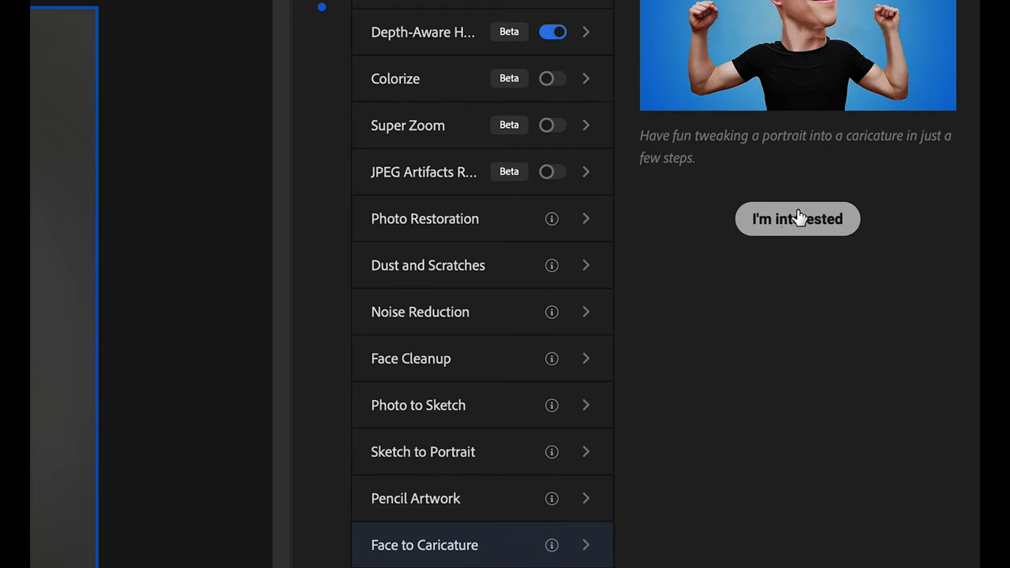
{"action": "left_click", "coordinate": [791, 224]}
Submit the Face to Caricature interest feedback and dismiss the thank-you notification.
{"action": "left_click", "coordinate": [608, 289]}
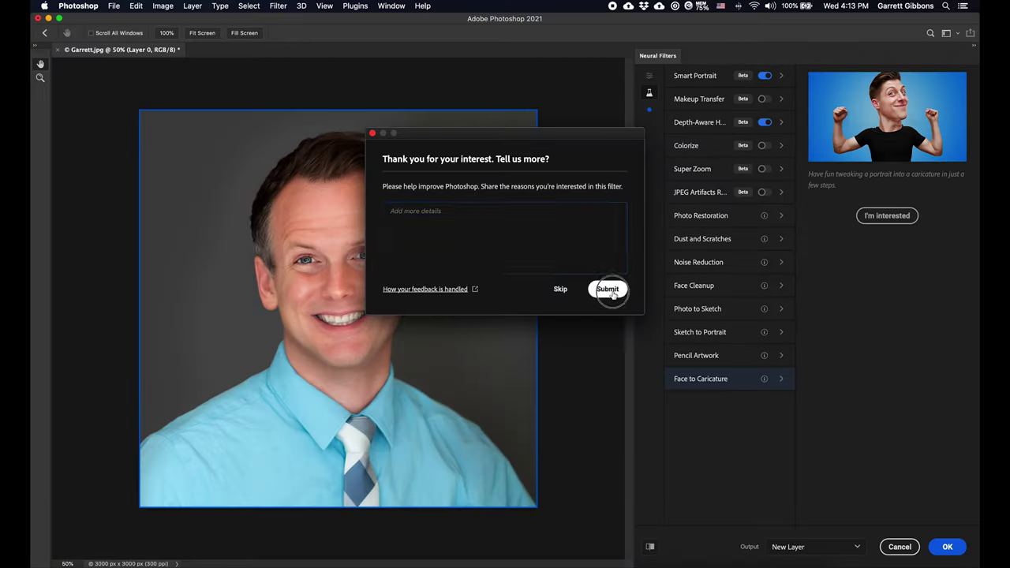
{"action": "left_click", "coordinate": [958, 85]}
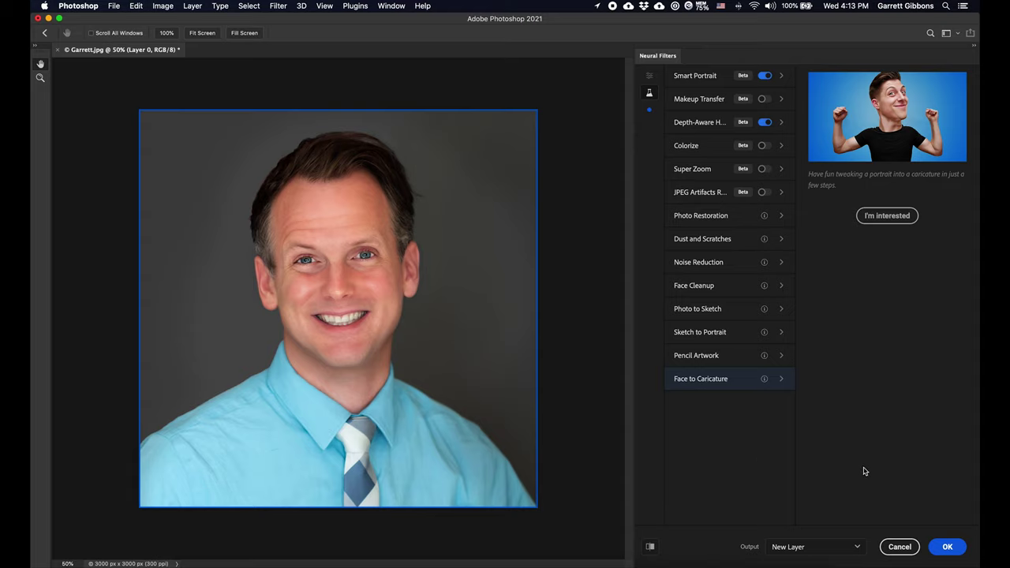
{"action": "left_click", "coordinate": [962, 546]}
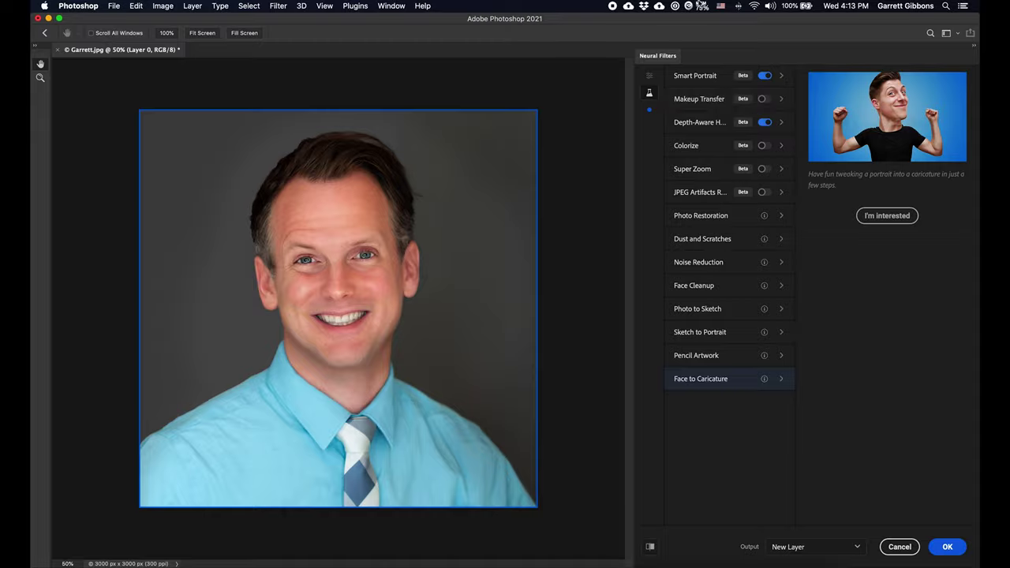